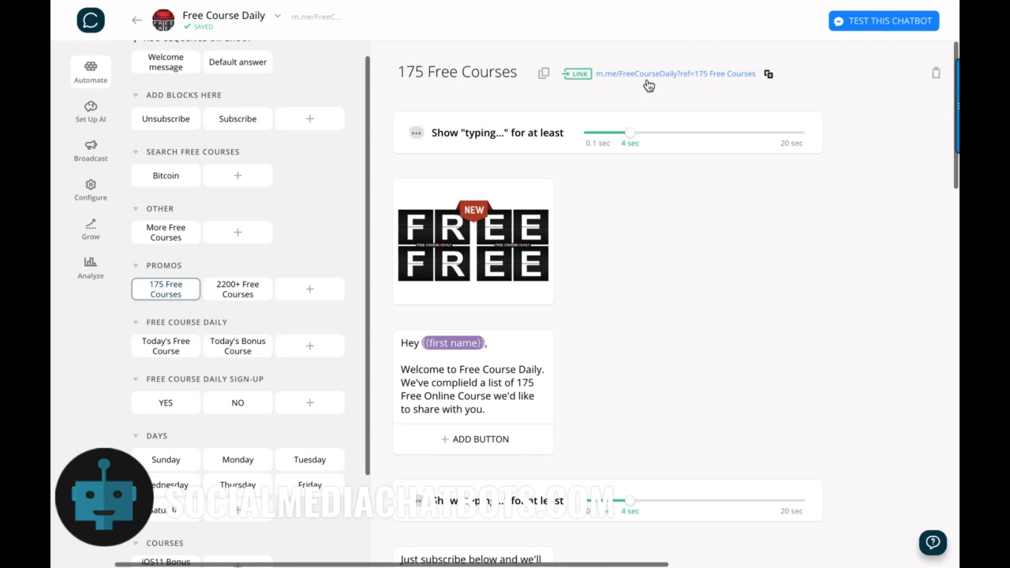
Review the typing delays, image and text messages in the opening part of the 175 Free Courses block.
scroll(634, 267, "down", 3)
scroll(634, 266, "down", 4)
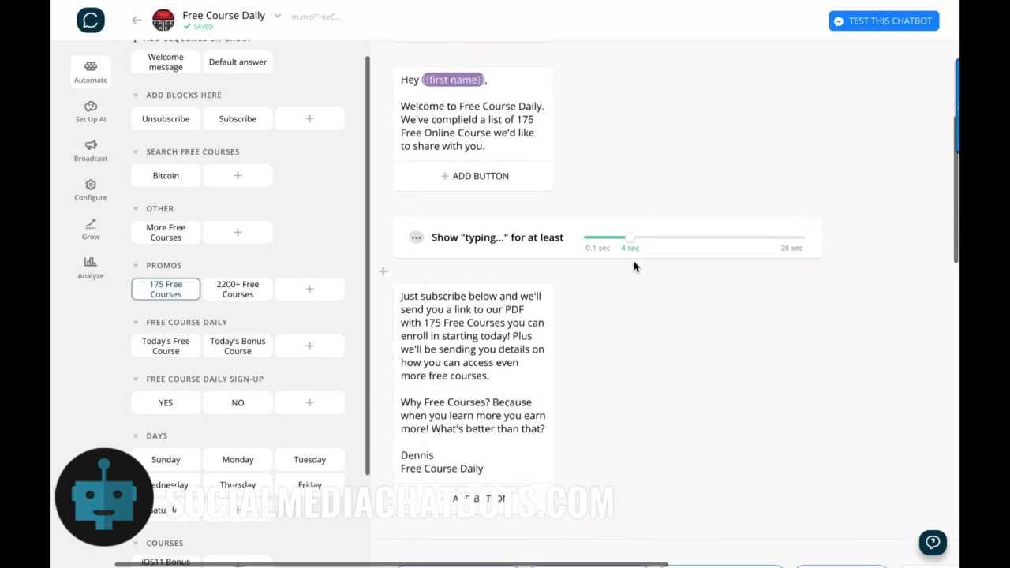
scroll(634, 266, "up", 8)
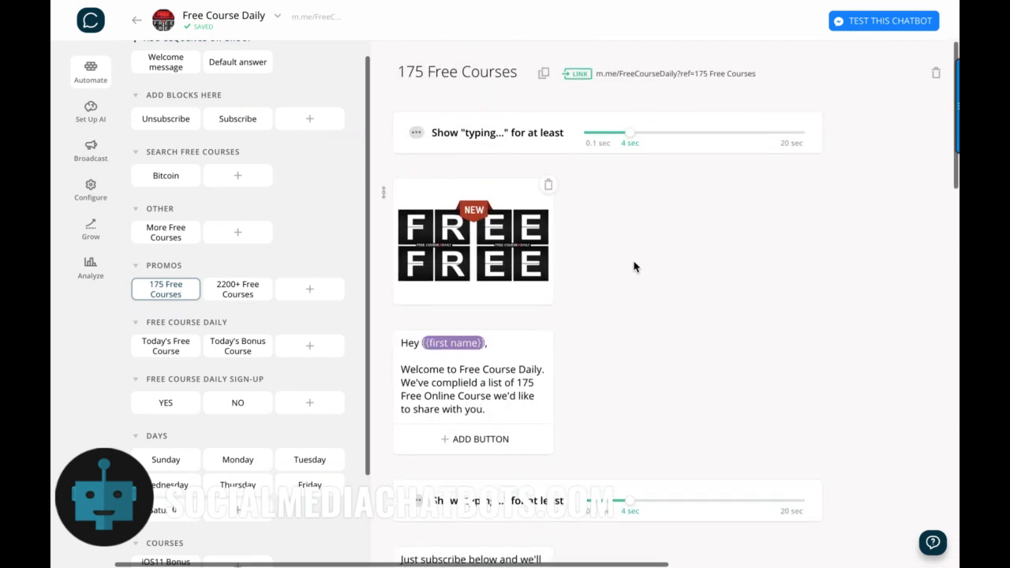
scroll(634, 267, "down", 3)
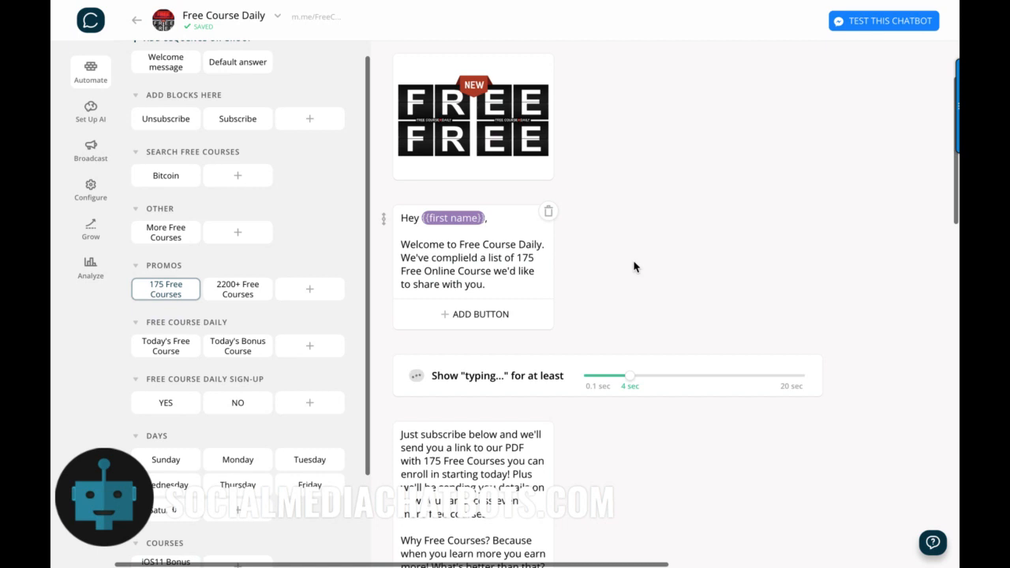
scroll(634, 266, "up", 3)
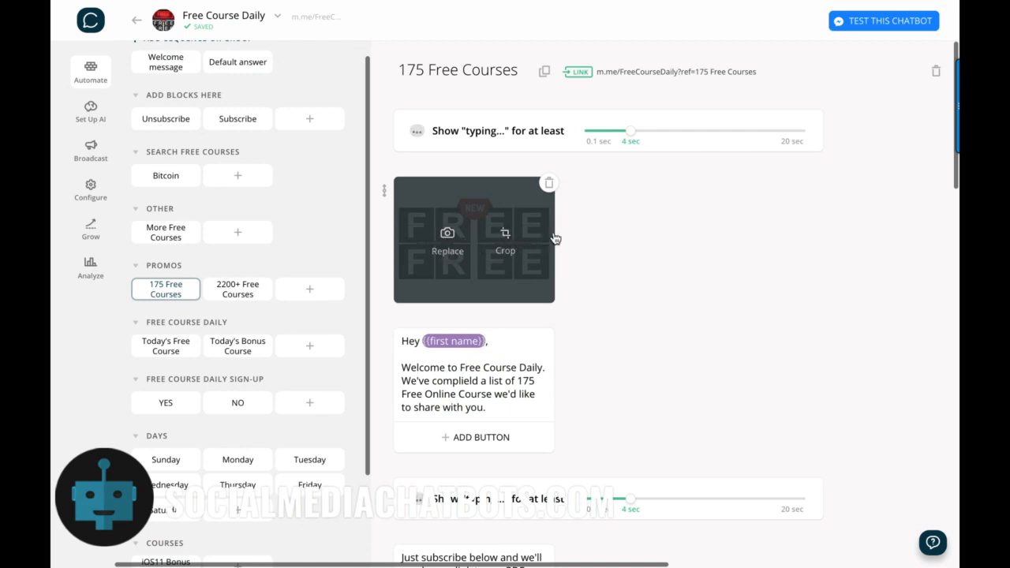
scroll(619, 283, "down", 1)
scroll(619, 283, "down", 2)
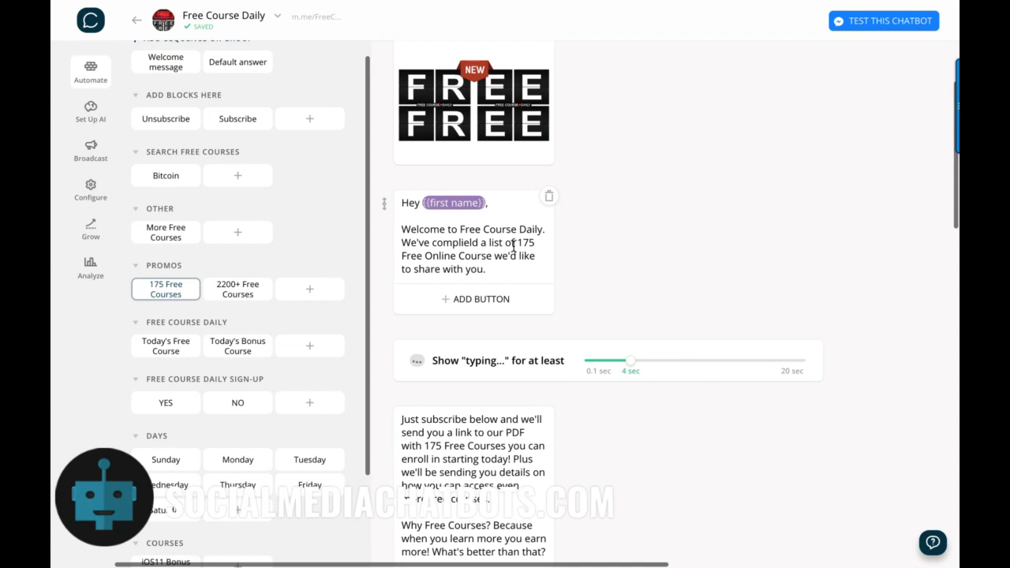
scroll(591, 258, "down", 2)
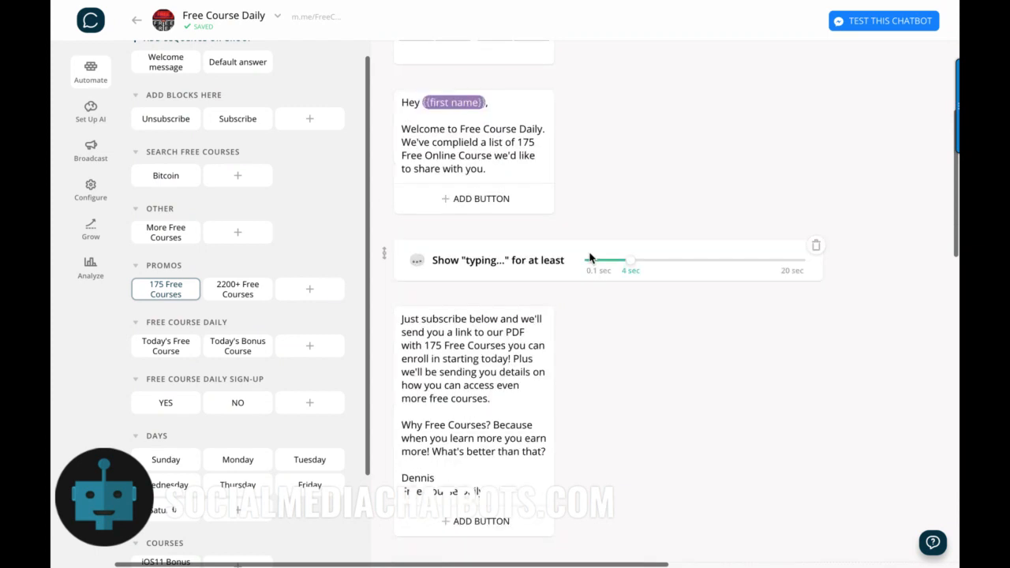
scroll(591, 258, "down", 2)
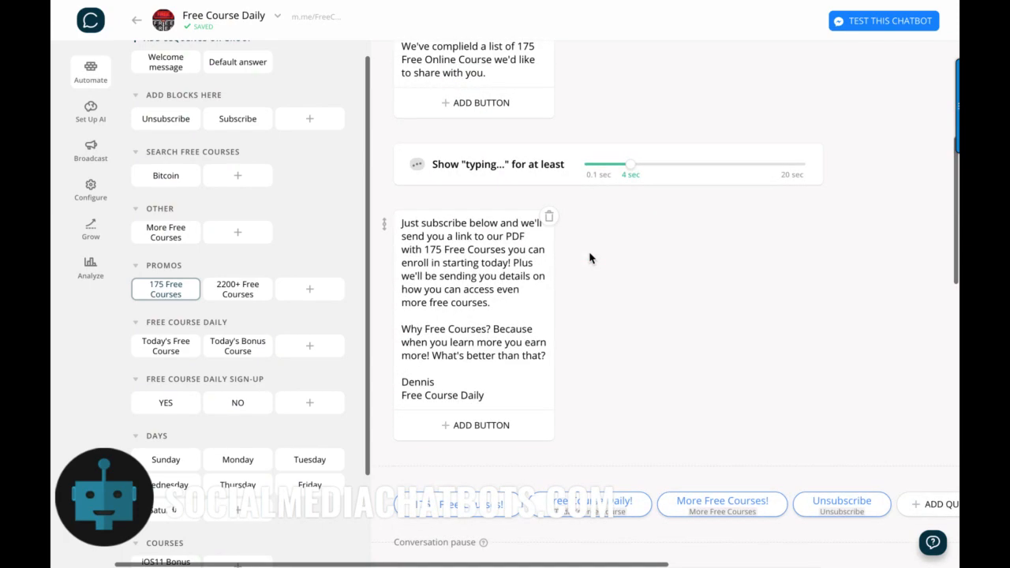
scroll(590, 258, "up", 2)
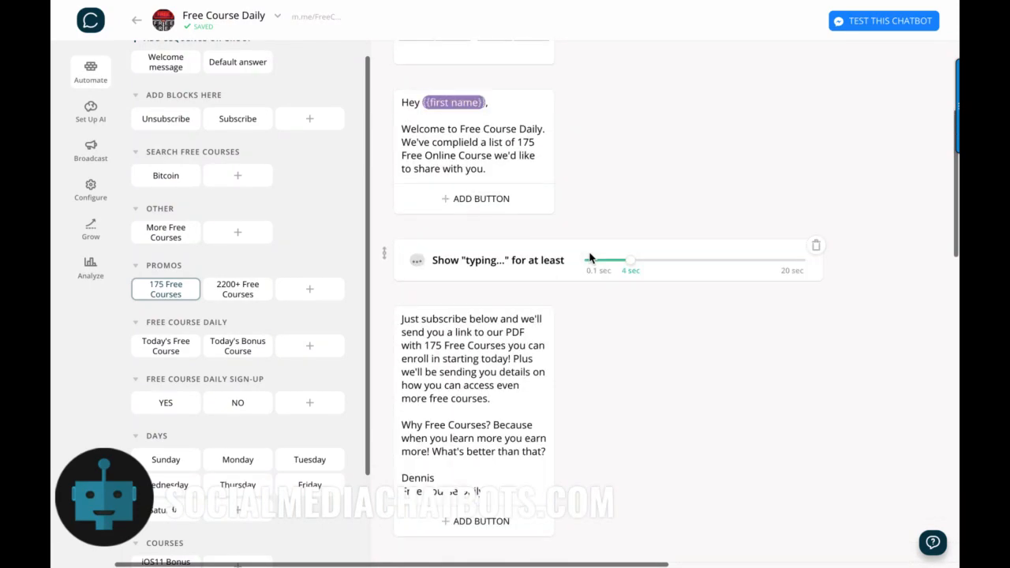
Examine the block's quick replies and the User Input card that asks for the email address.
scroll(590, 258, "down", 2)
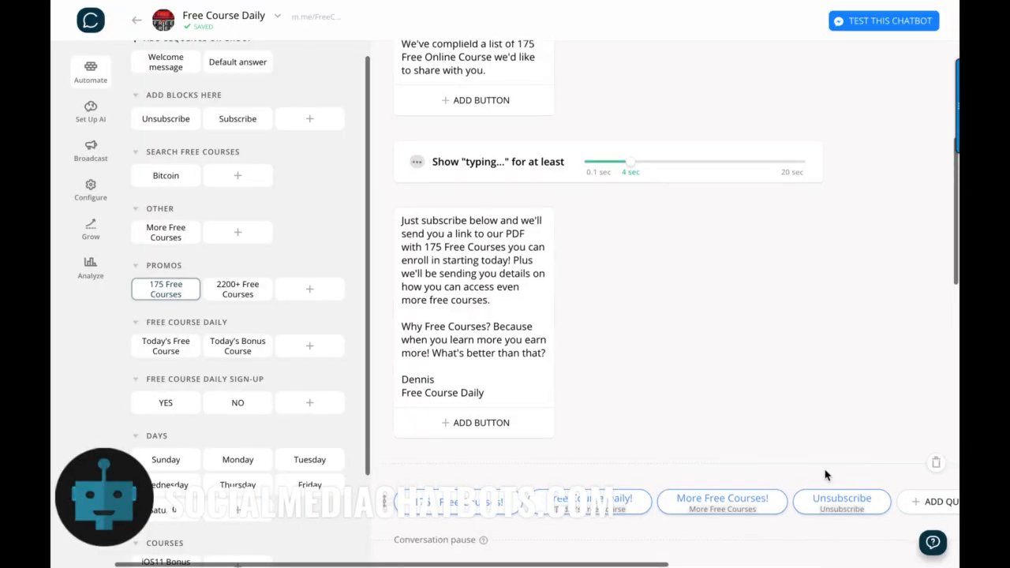
scroll(825, 475, "down", 2)
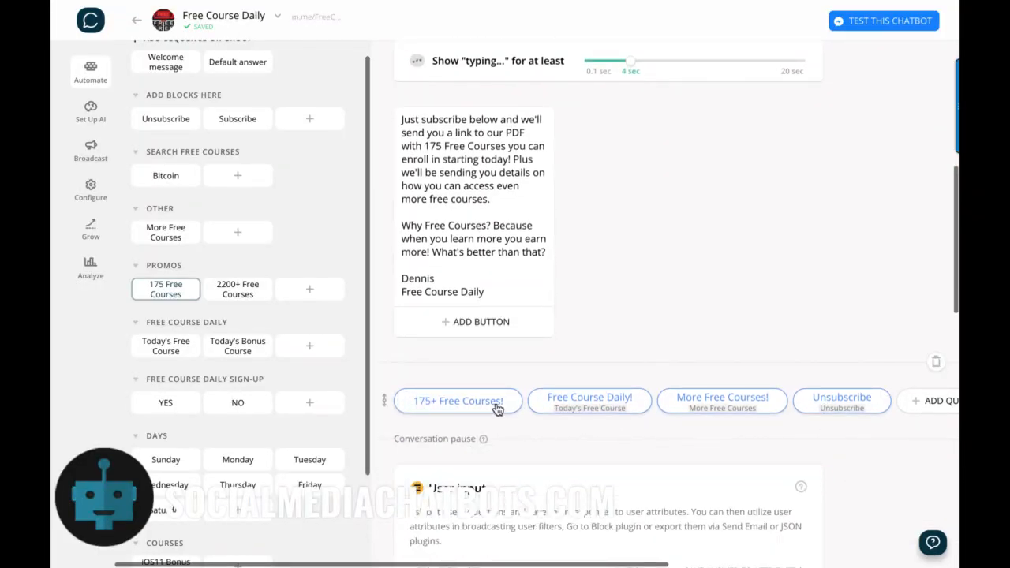
scroll(578, 441, "down", 4)
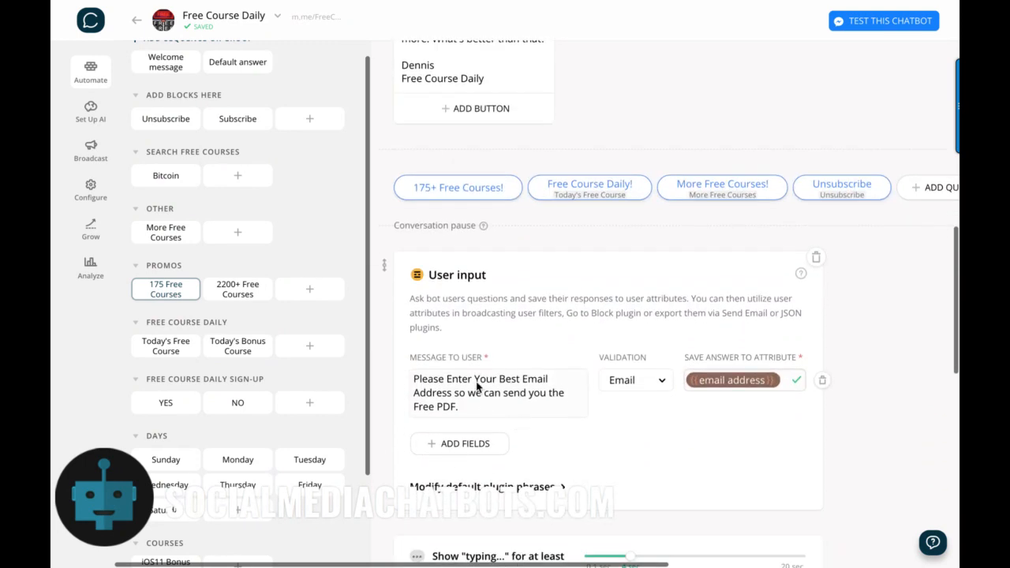
scroll(505, 296, "up", 1)
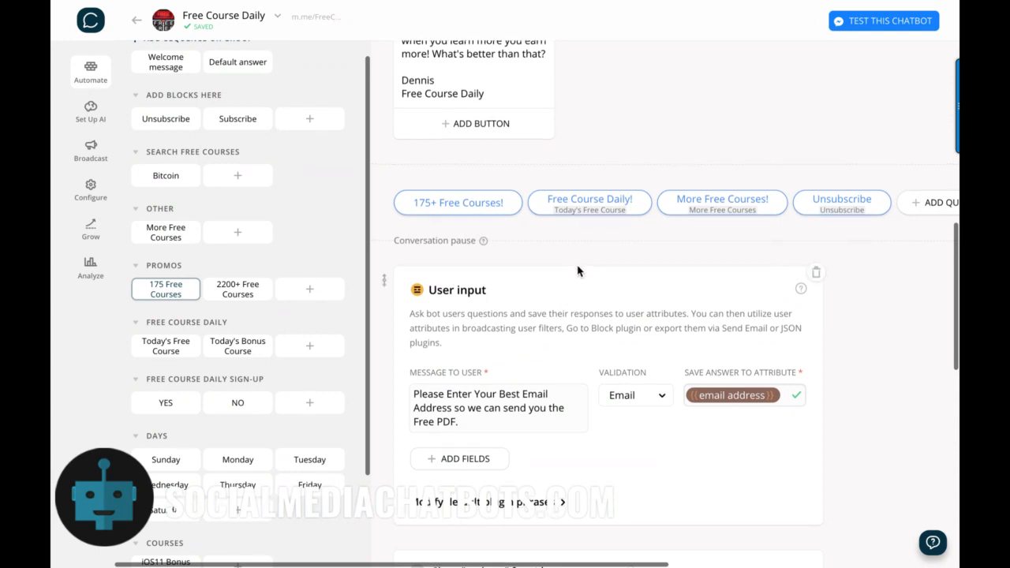
scroll(577, 271, "up", 1)
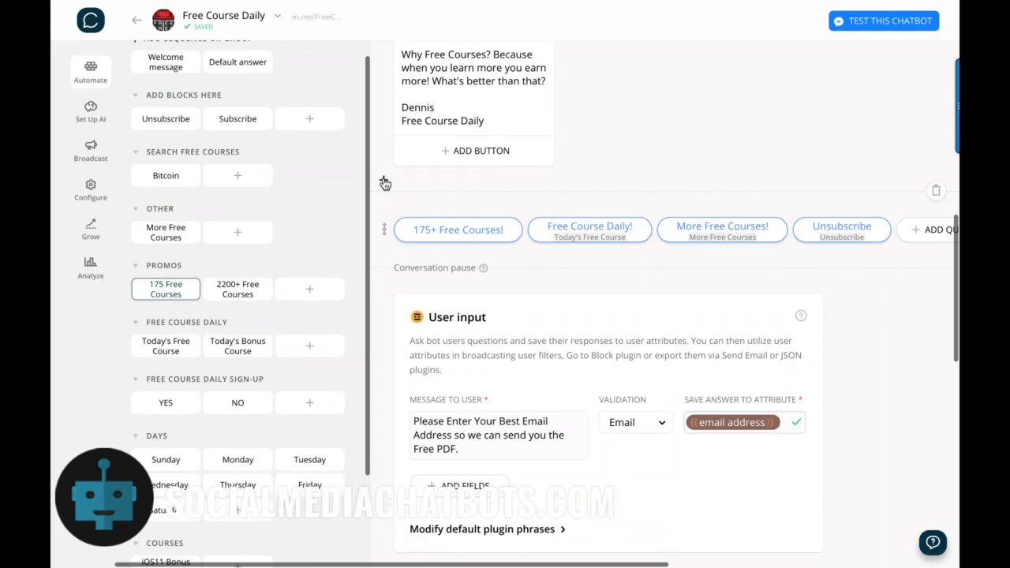
Insert a User Input plugin card between the subscribe text message and the quick replies.
left_click(384, 183)
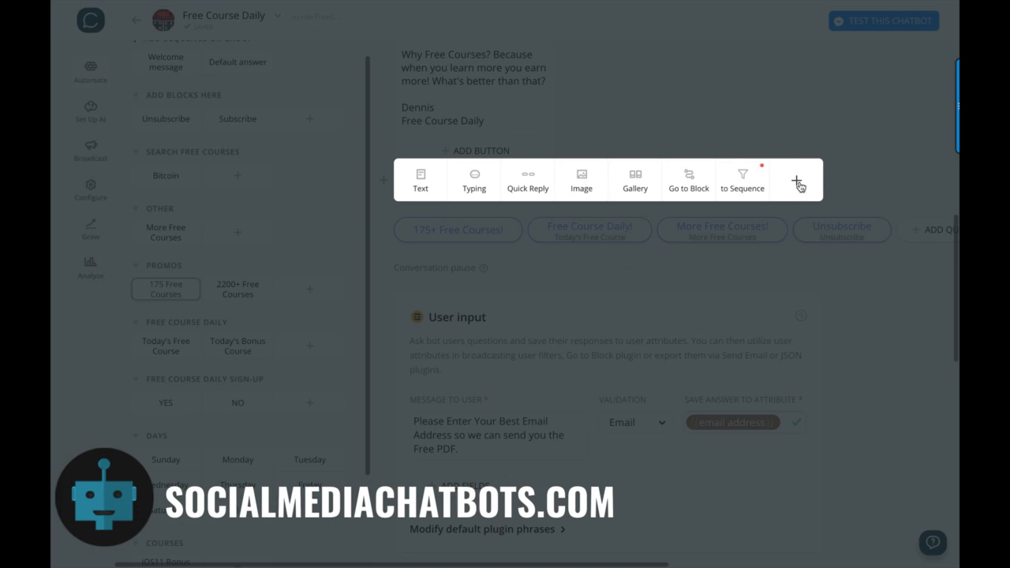
left_click(798, 184)
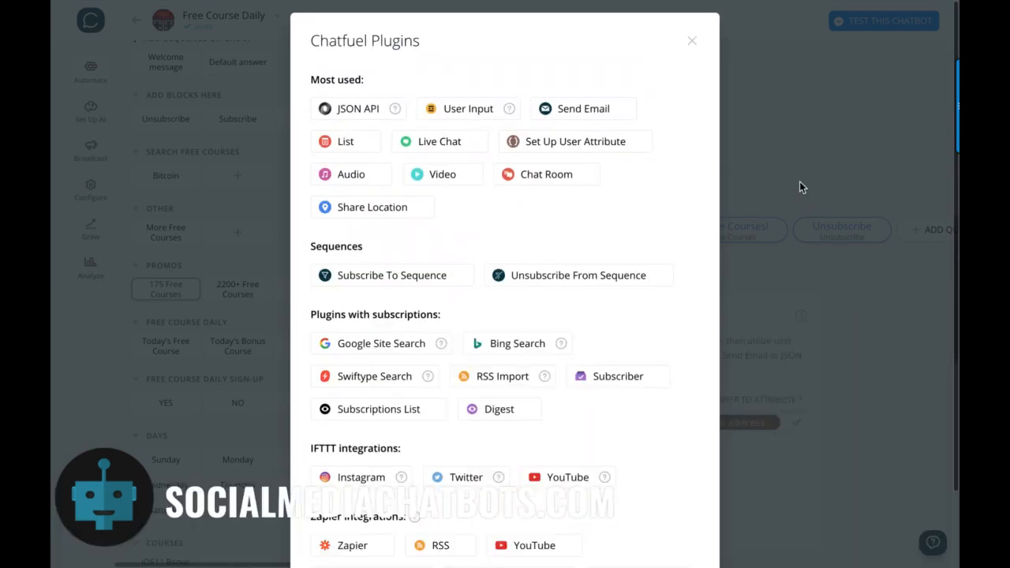
left_click(489, 114)
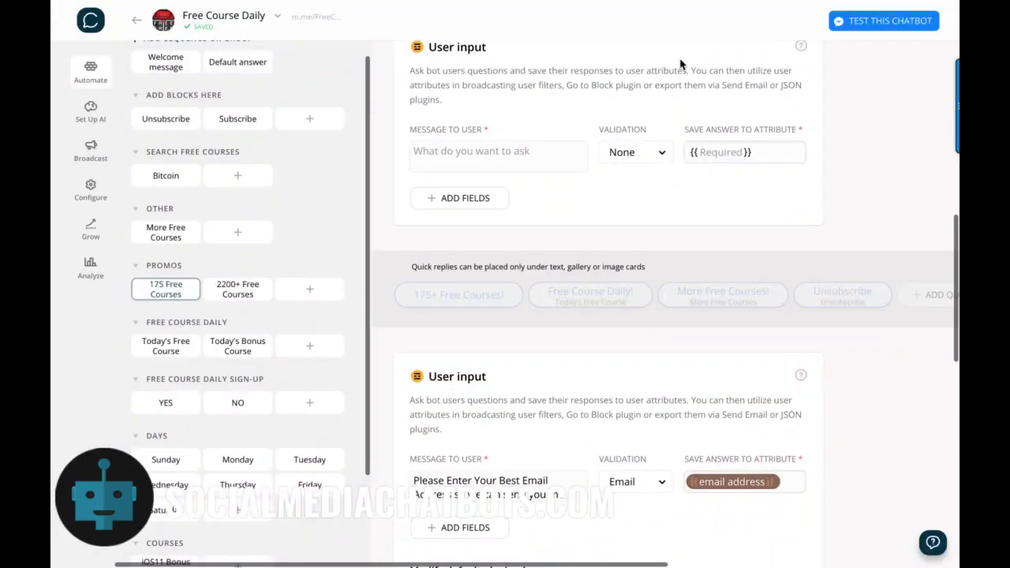
Delete the empty User Input card above the quick replies.
scroll(688, 142, "up", 3)
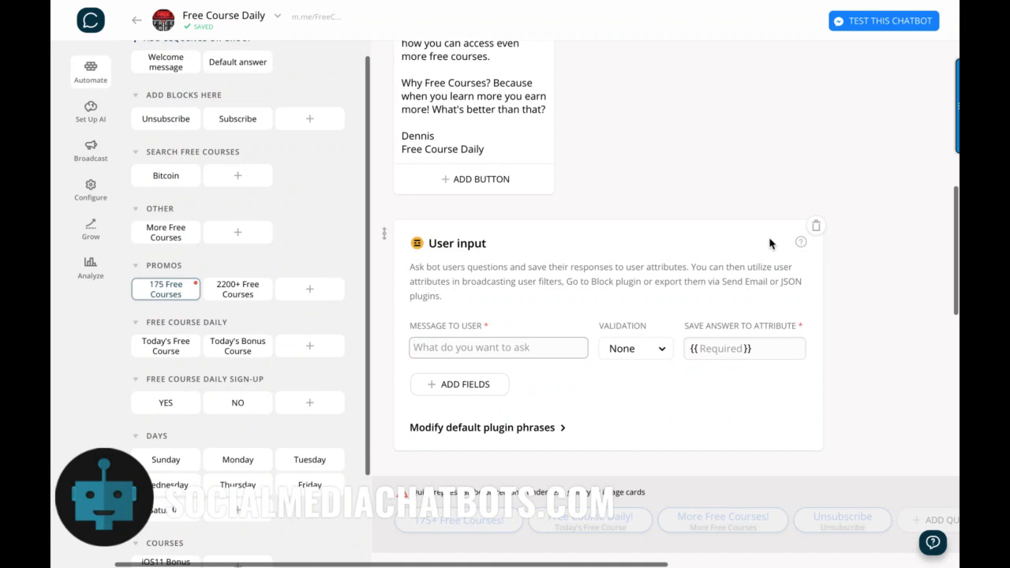
left_click(817, 227)
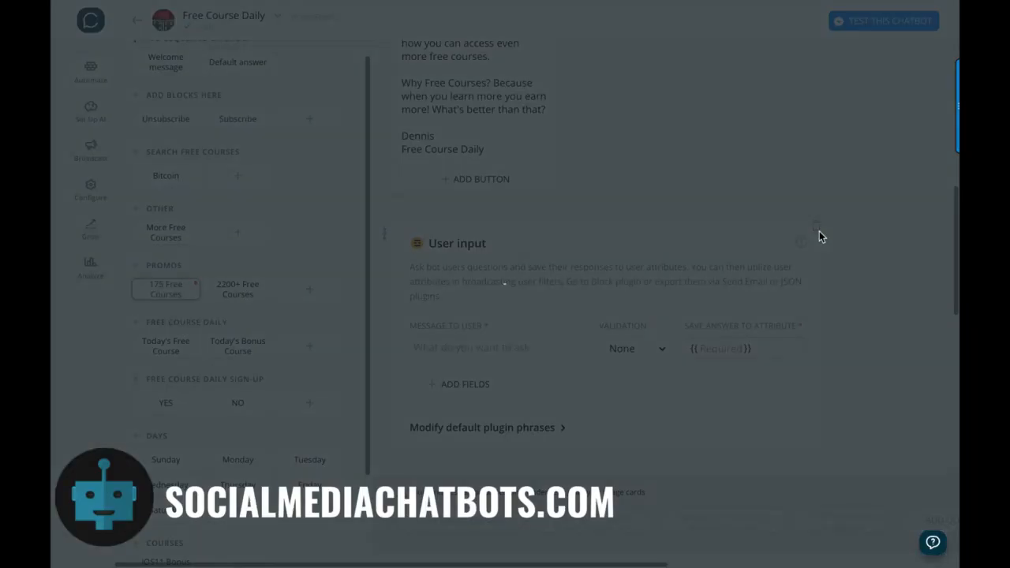
left_click(598, 314)
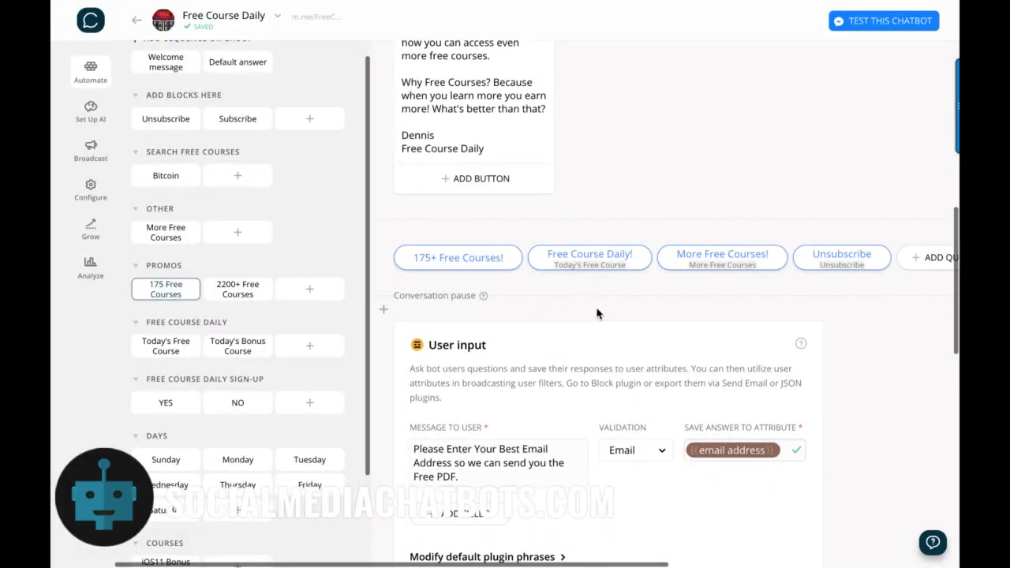
Examine the email User Input card's settings and default plugin phrases, plus the confirmation message that follows it.
scroll(598, 314, "down", 2)
scroll(597, 314, "down", 1)
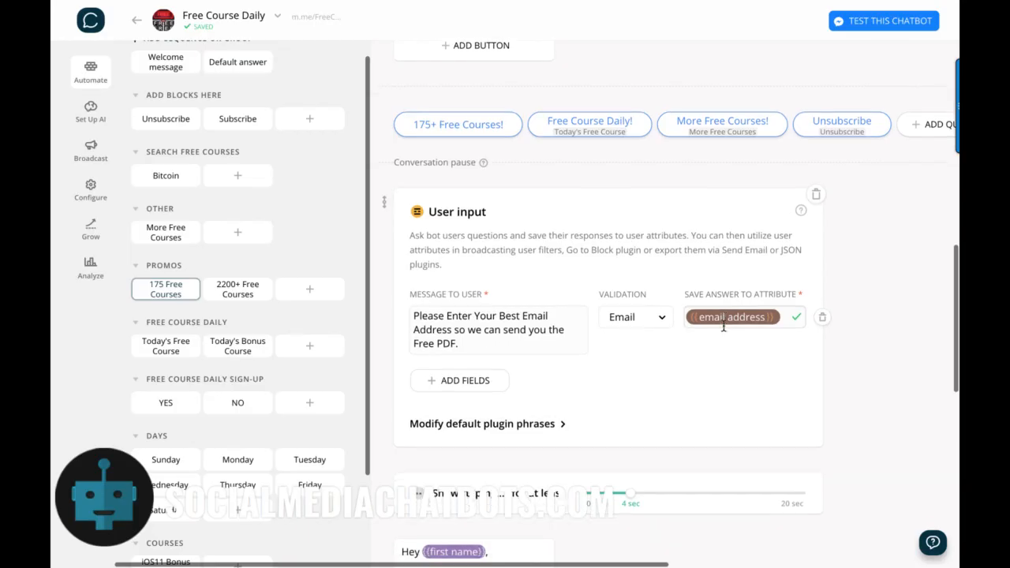
scroll(708, 329, "down", 3)
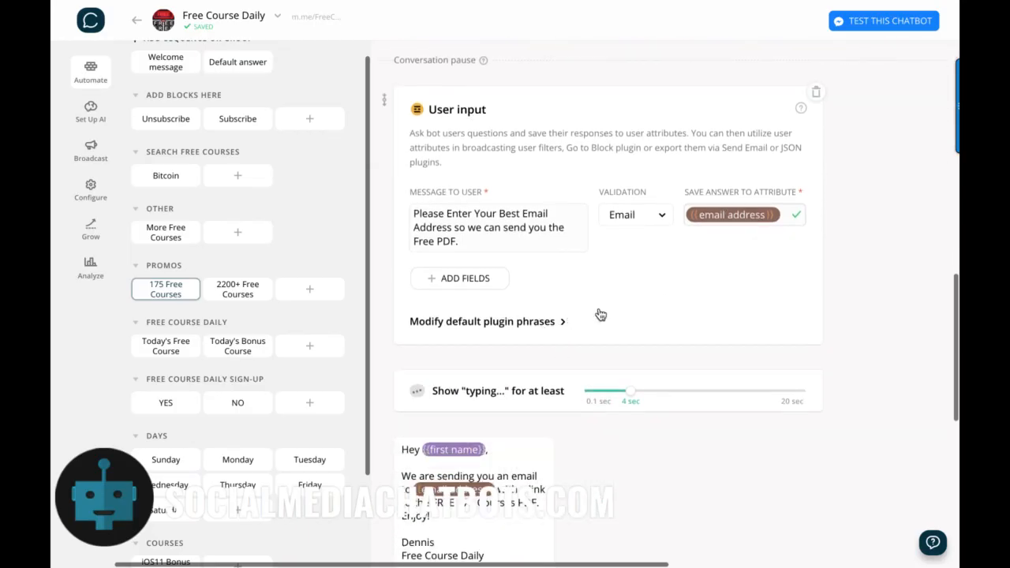
left_click(562, 324)
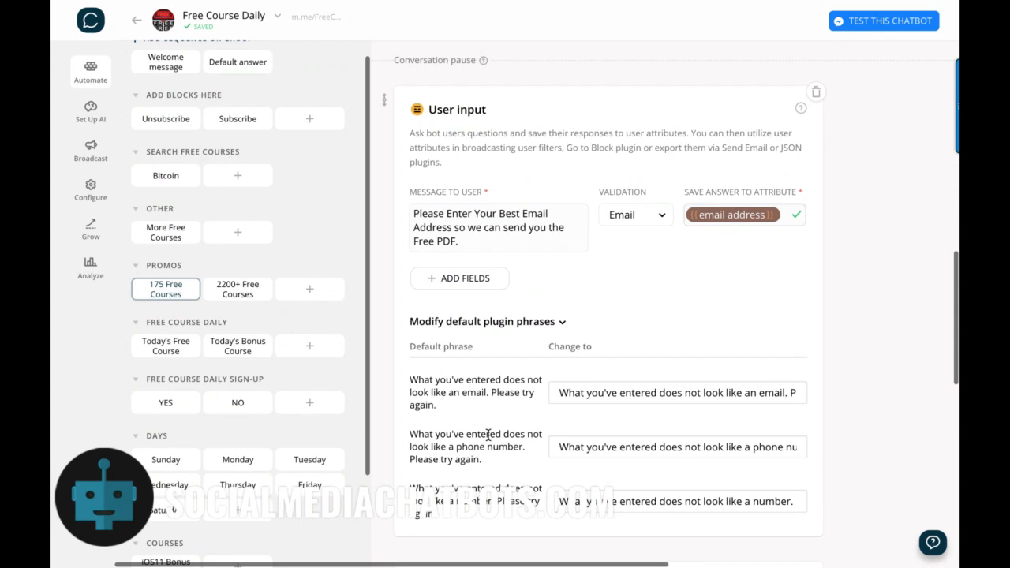
left_click(563, 323)
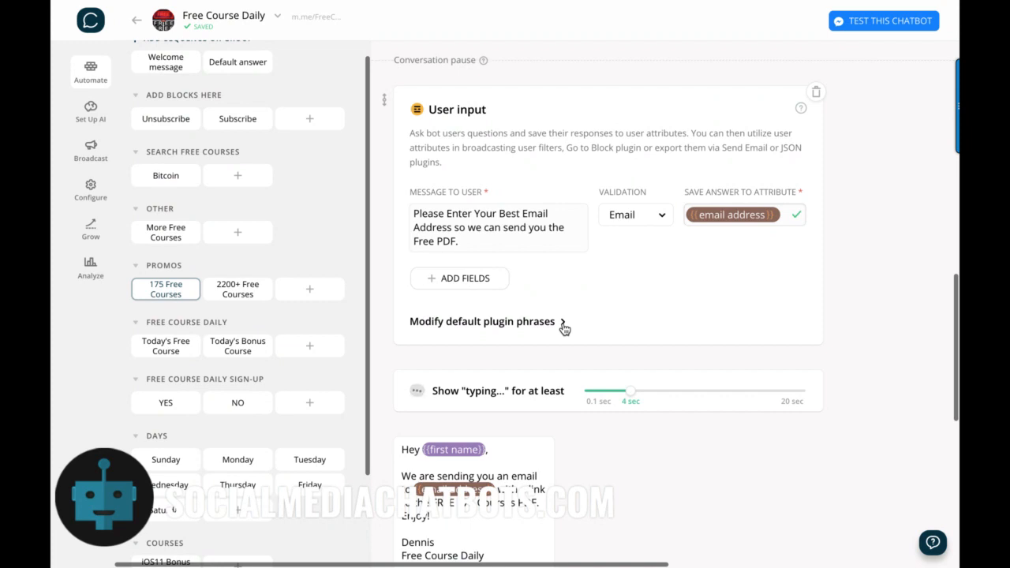
scroll(563, 328, "down", 2)
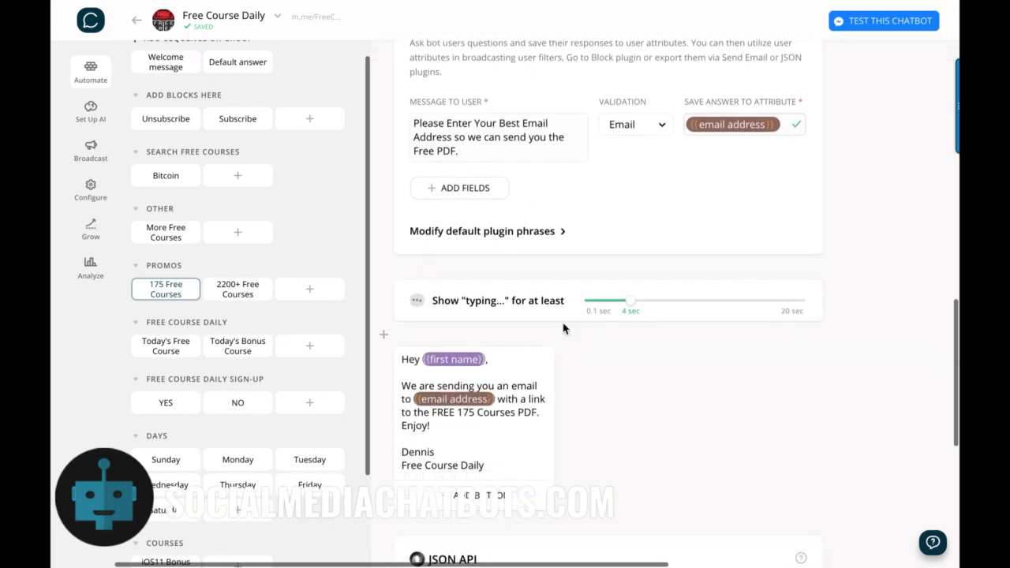
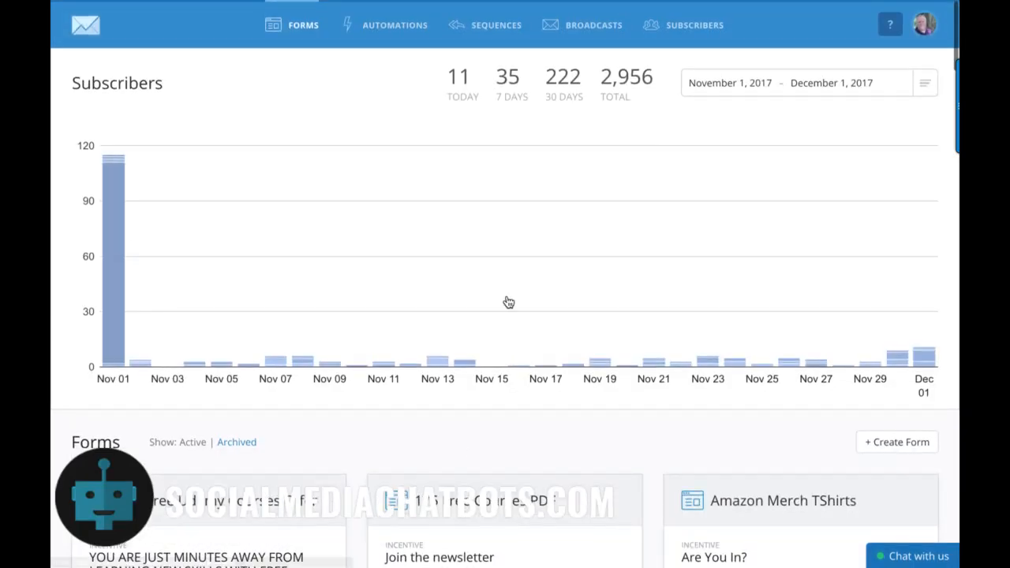
Open the 175 Free Courses PDF email sequence and preview its first email in the browser.
left_click(485, 27)
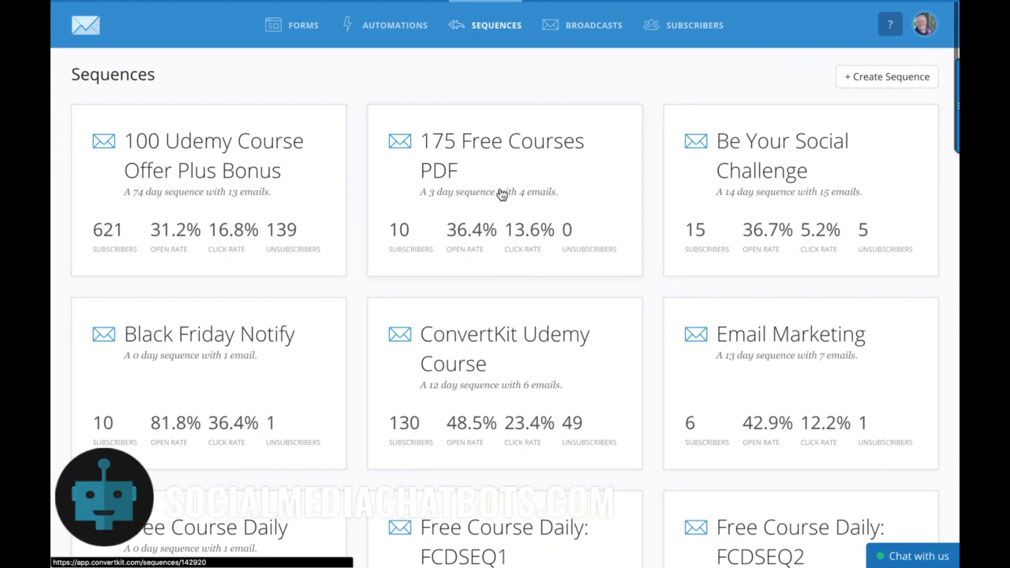
left_click(509, 155)
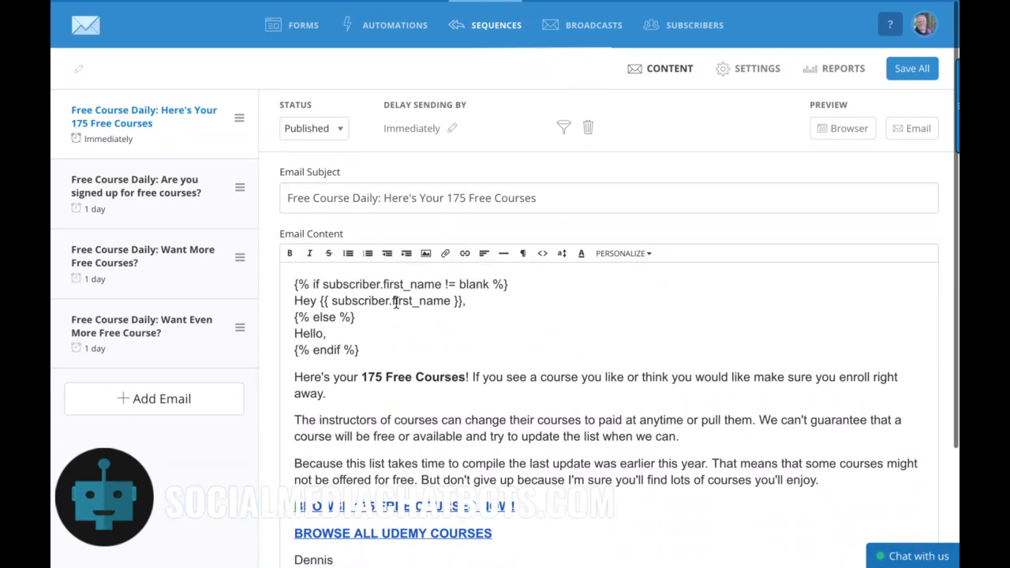
scroll(466, 300, "down", 1)
scroll(465, 300, "up", 1)
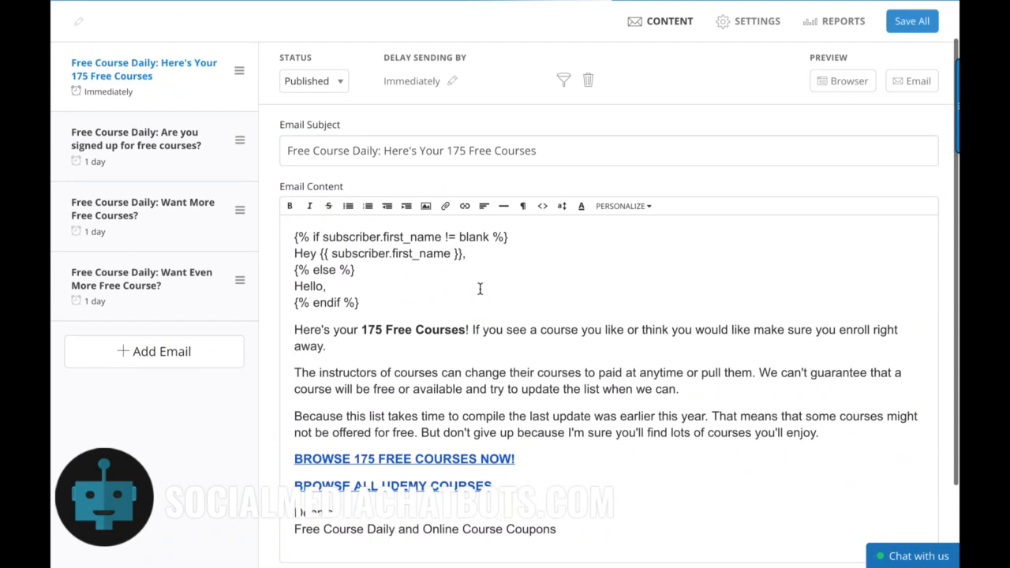
left_click(839, 83)
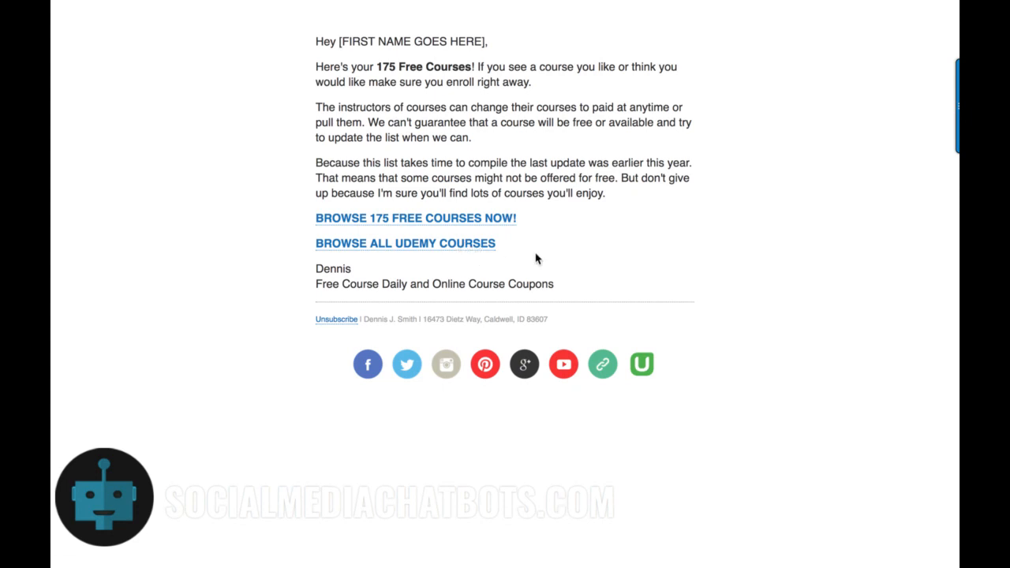
Switch to the Zapier zap, continue from the ConvertKit subscriber template to the step test, and examine the returned sample.
mouse_move(688, 4)
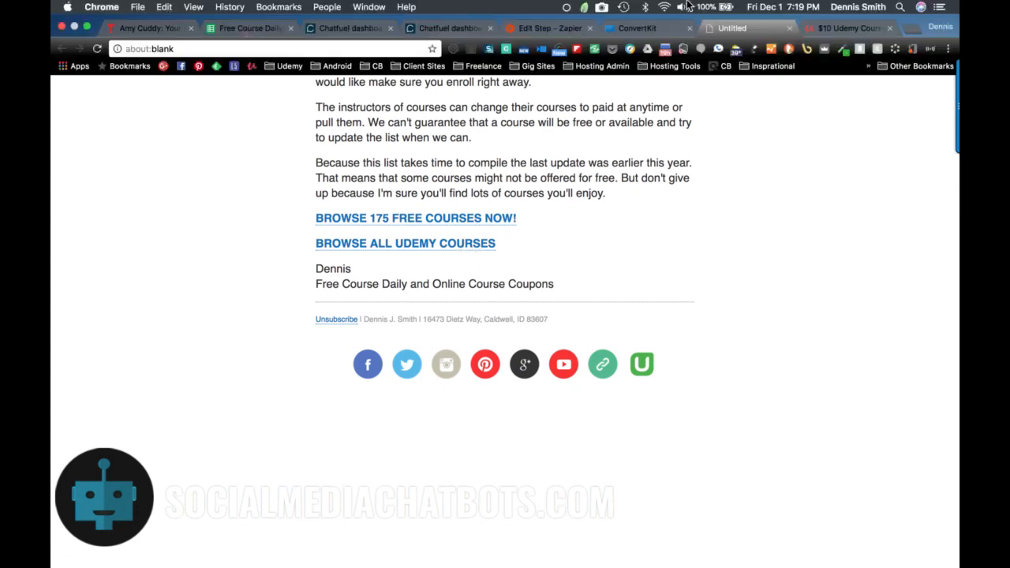
left_click(556, 29)
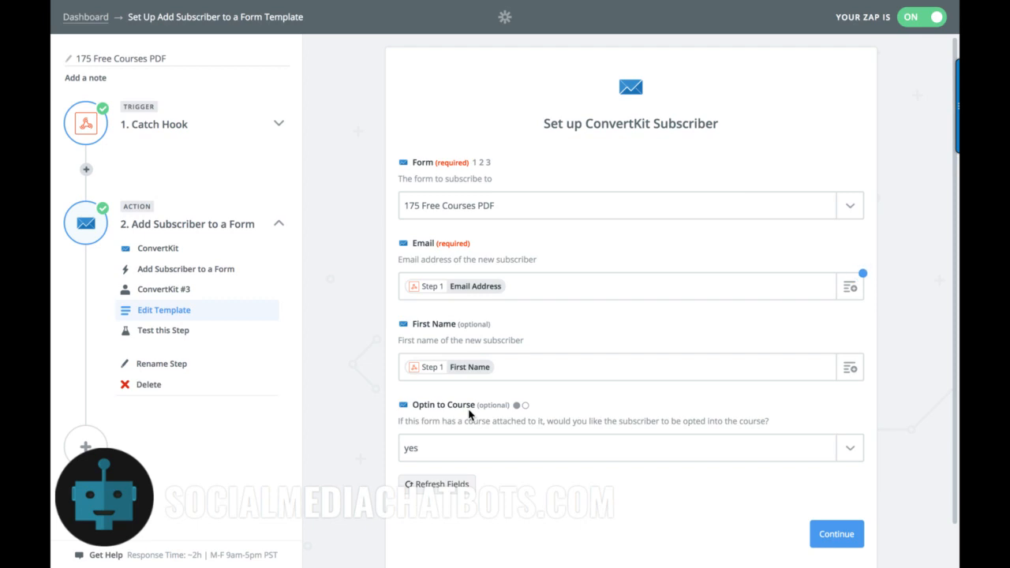
left_click(826, 537)
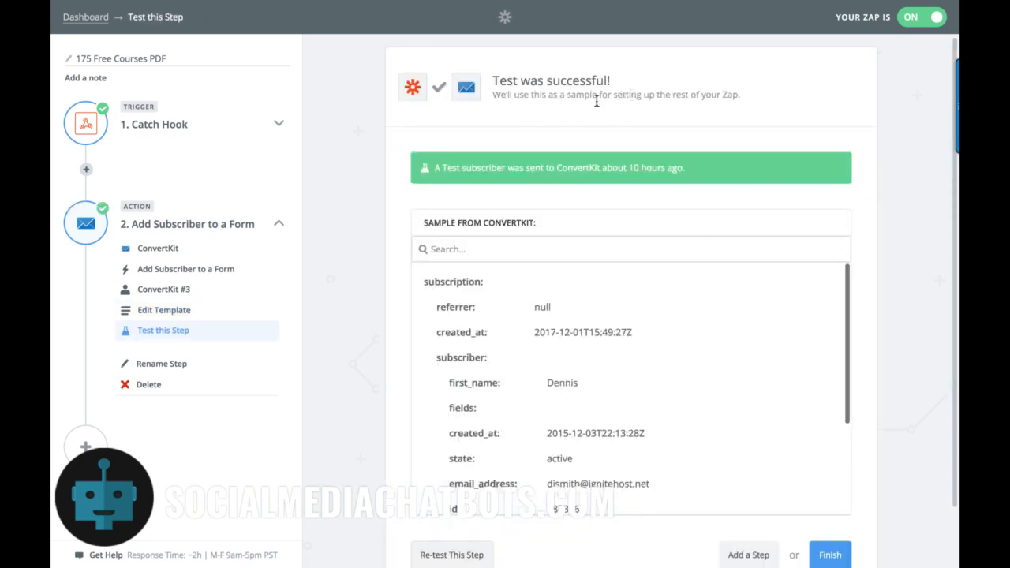
scroll(552, 129, "down", 1)
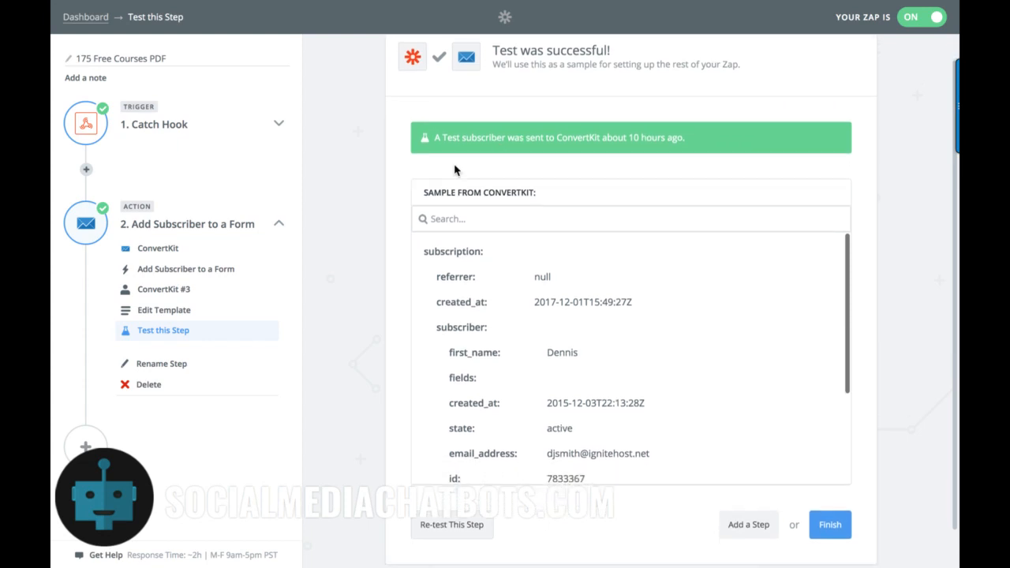
scroll(675, 138, "down", 1)
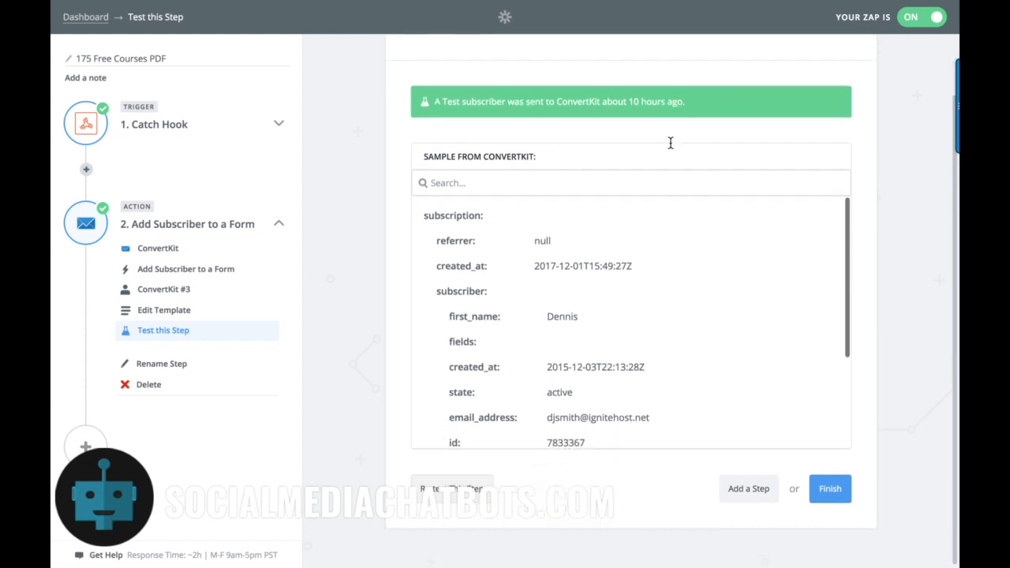
scroll(672, 265, "down", 2)
scroll(673, 259, "up", 2)
scroll(672, 259, "up", 1)
scroll(673, 259, "down", 4)
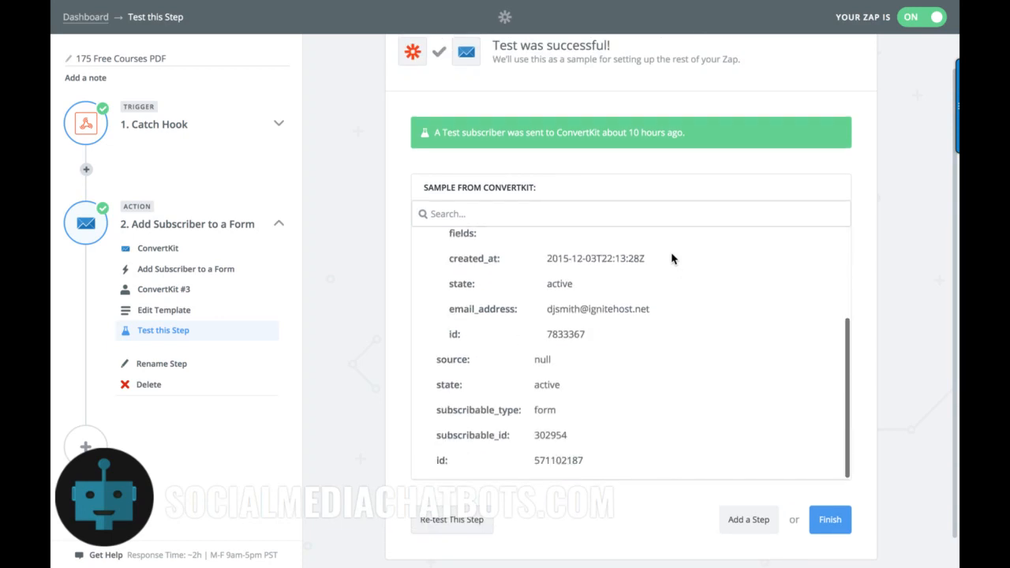
Finish the 175 Free Courses PDF zap and return to the dashboard listing all zaps.
scroll(673, 259, "up", 3)
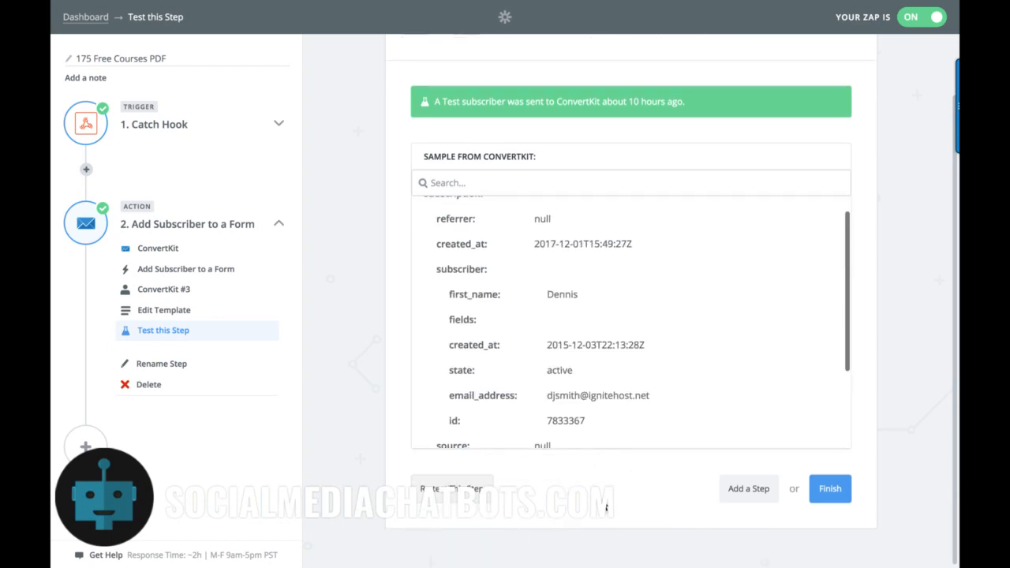
left_click(830, 489)
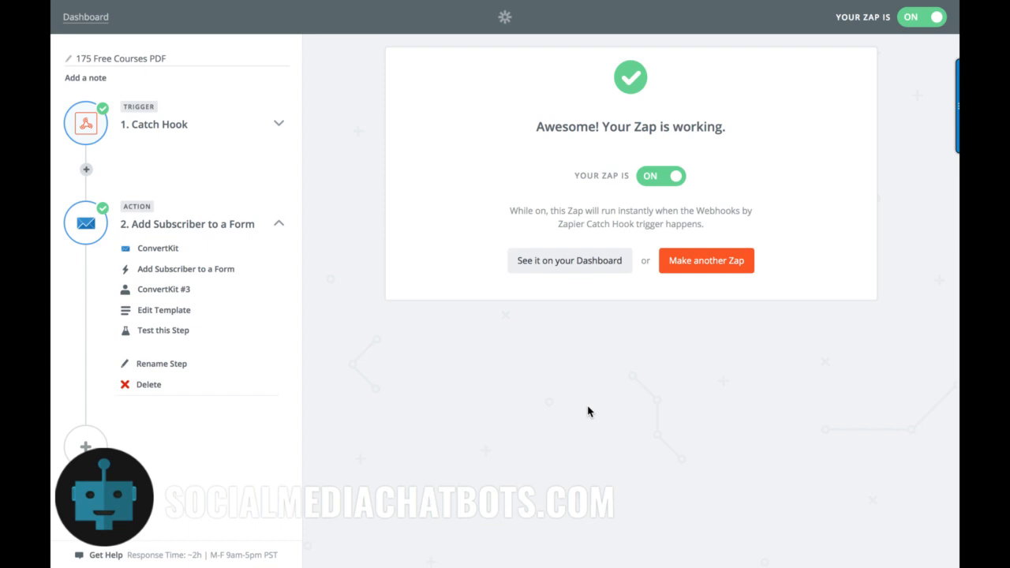
left_click(105, 26)
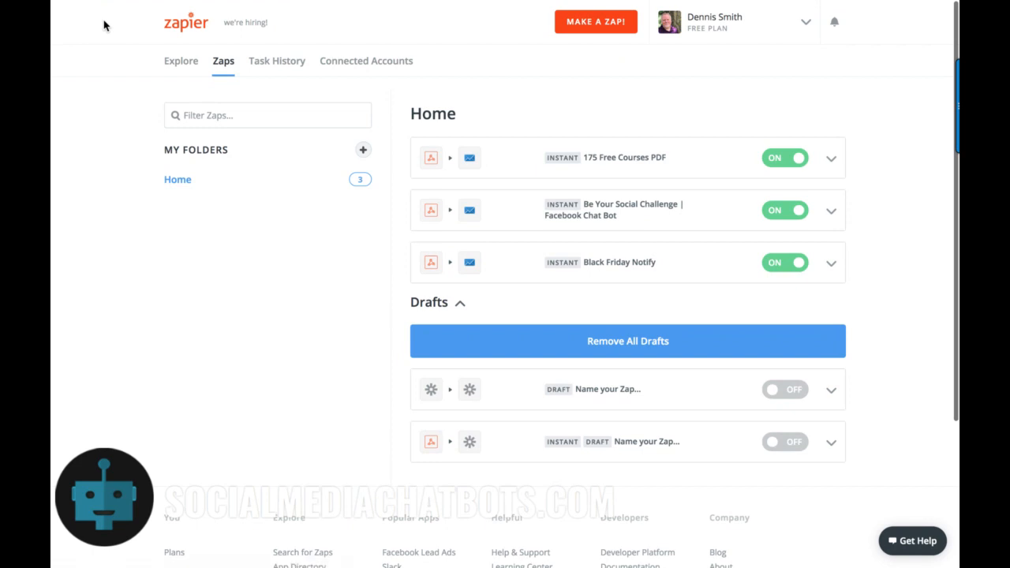
Open Zapier's app explorer and browse the popular apps available for integrations.
left_click(183, 70)
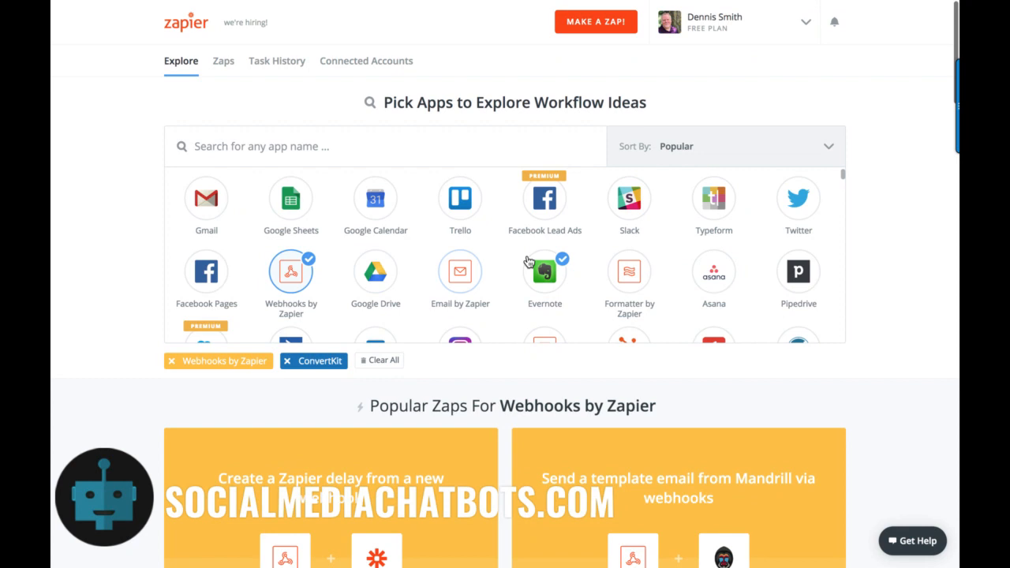
scroll(529, 262, "down", 3)
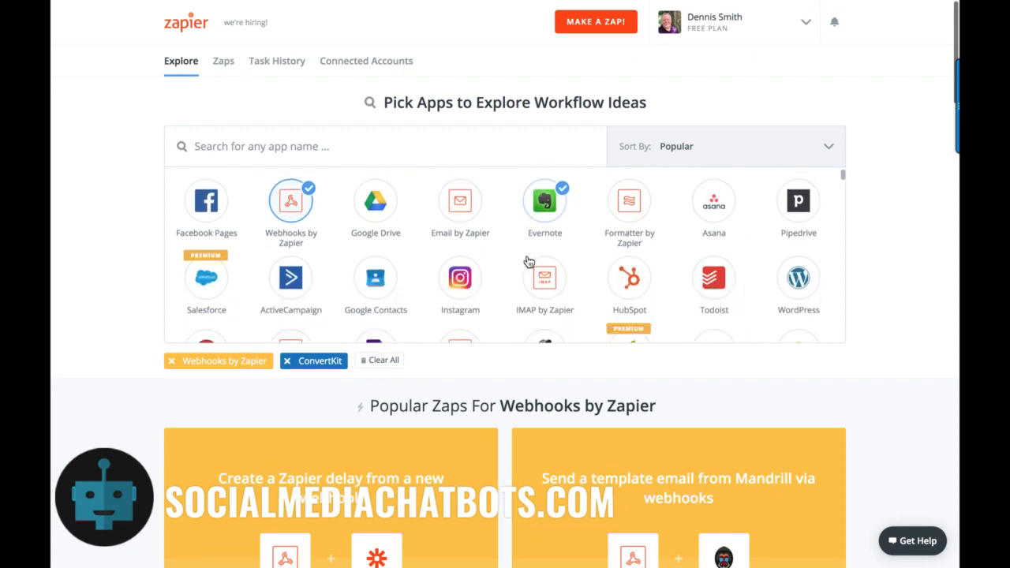
scroll(532, 261, "down", 1)
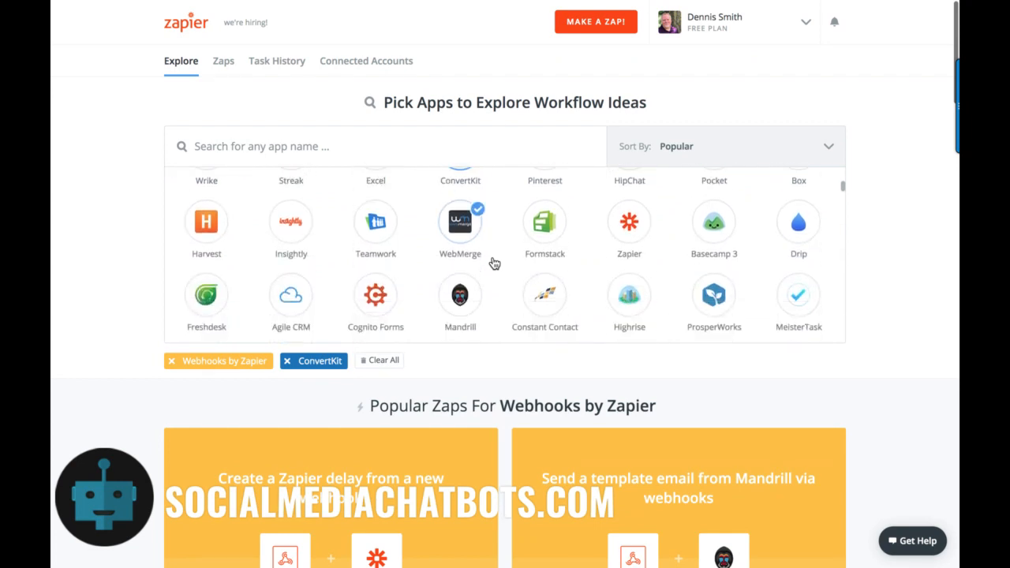
scroll(493, 263, "down", 1)
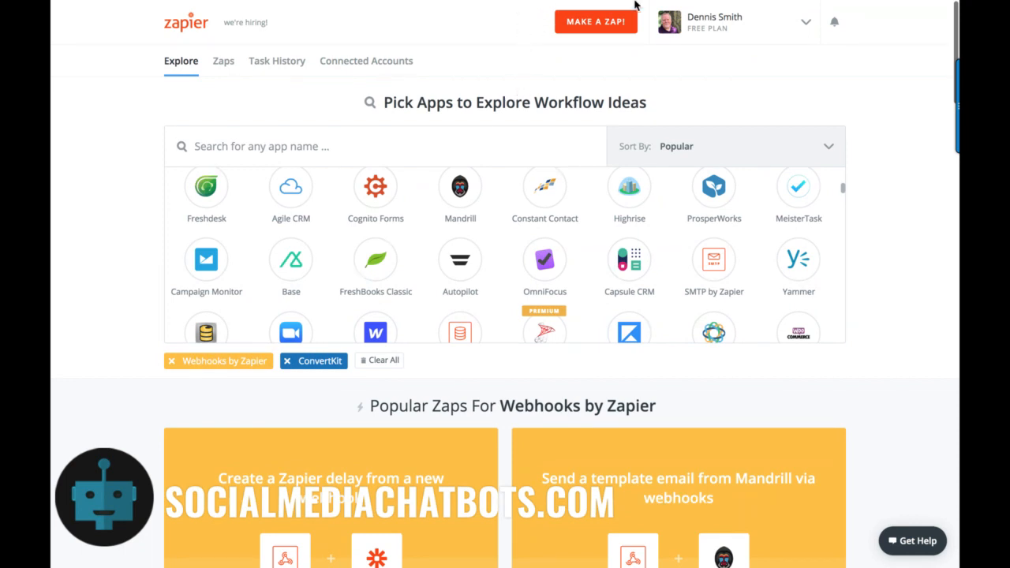
Close the email preview page and return to the Free Course Daily bot in Chatfuel.
mouse_move(636, 5)
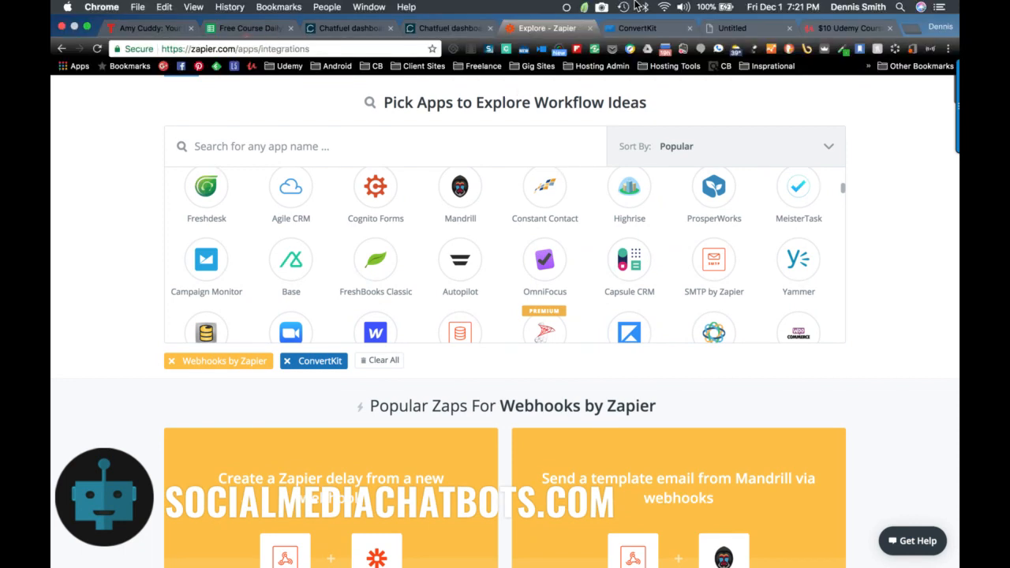
left_click(714, 29)
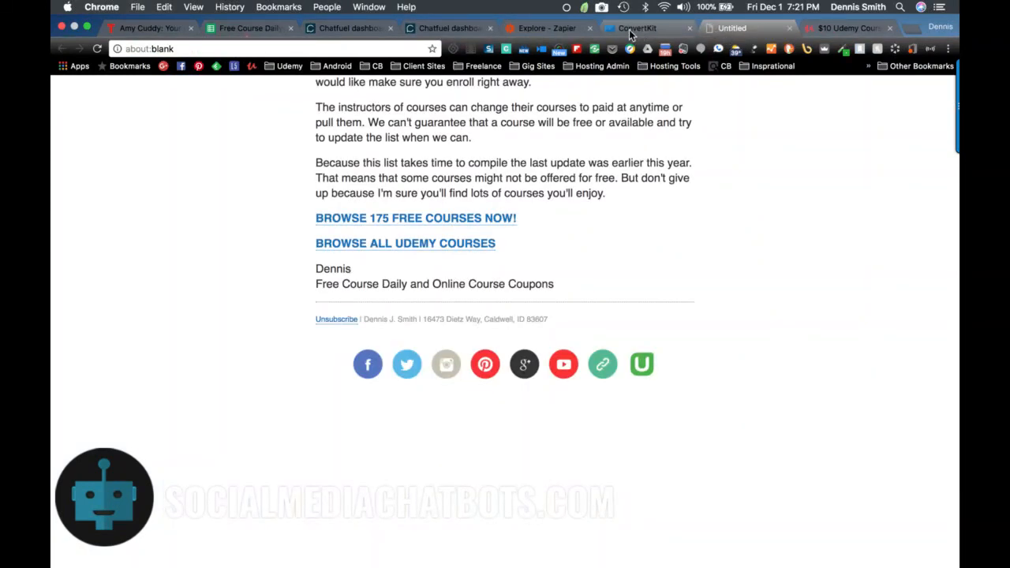
left_click(789, 30)
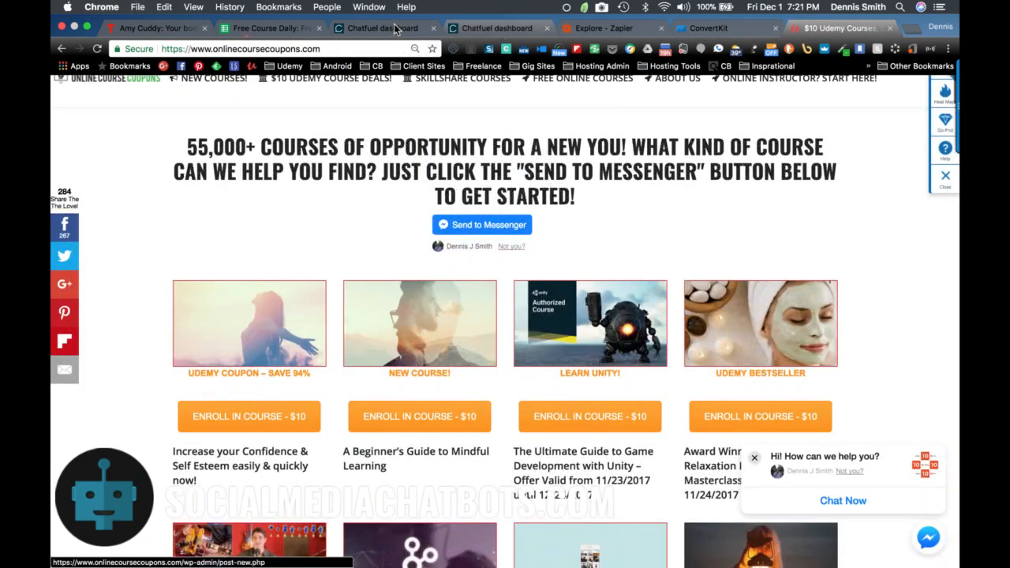
left_click(394, 29)
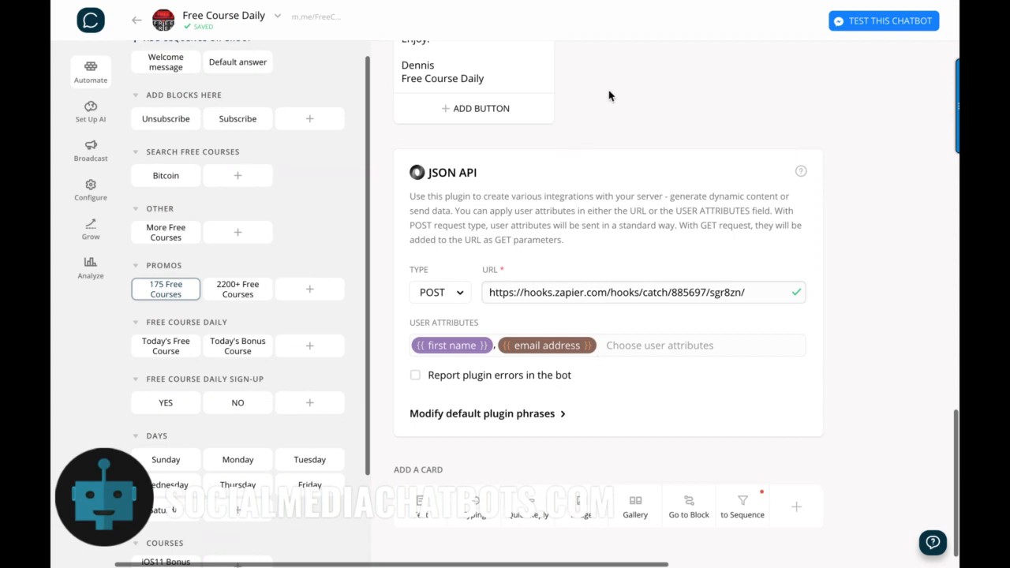
Switch to the Be Your Social bot and examine the message cards in its Be Your Social Challenge block.
mouse_move(598, 3)
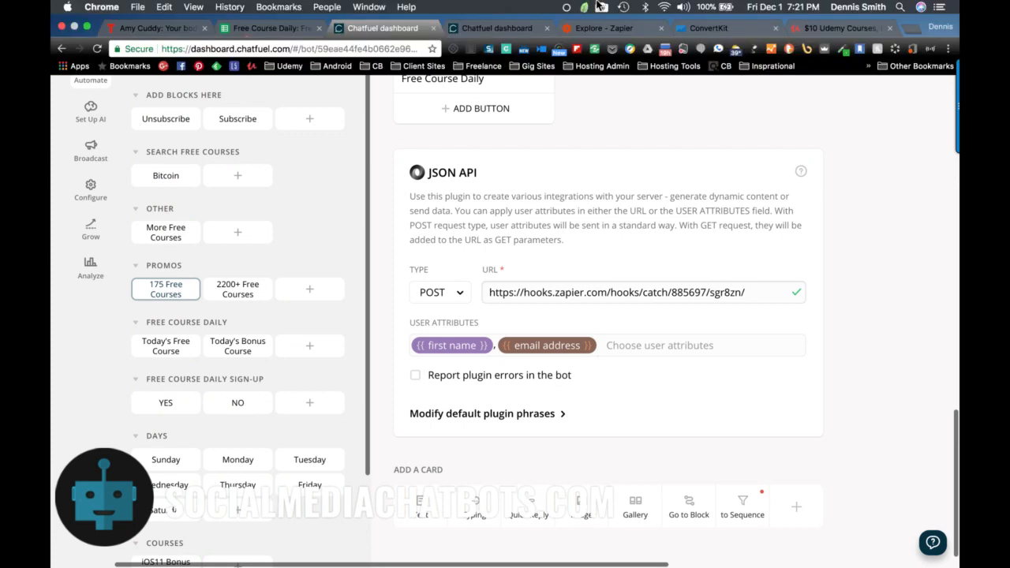
left_click(502, 28)
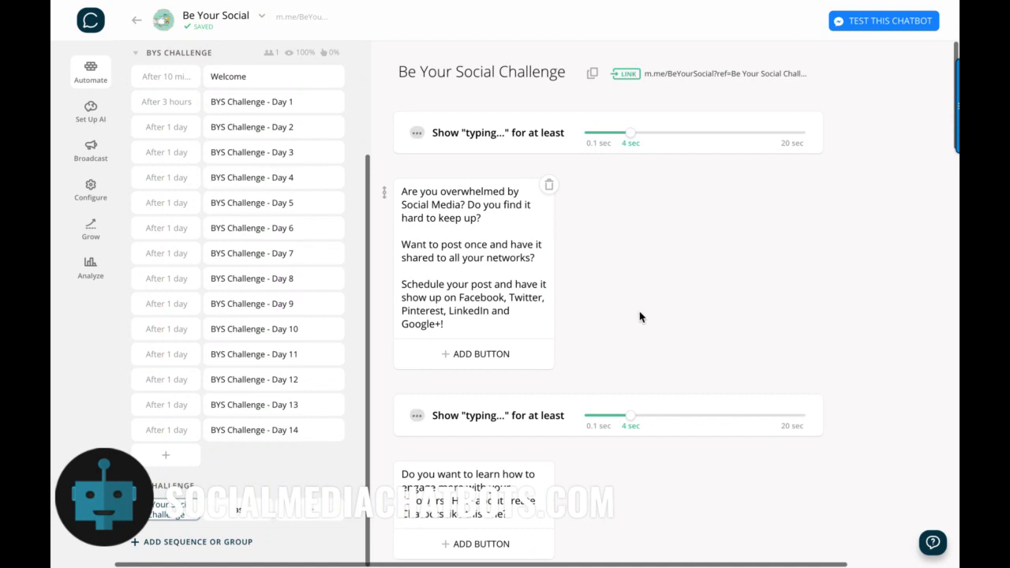
scroll(640, 315, "down", 1)
scroll(640, 317, "down", 2)
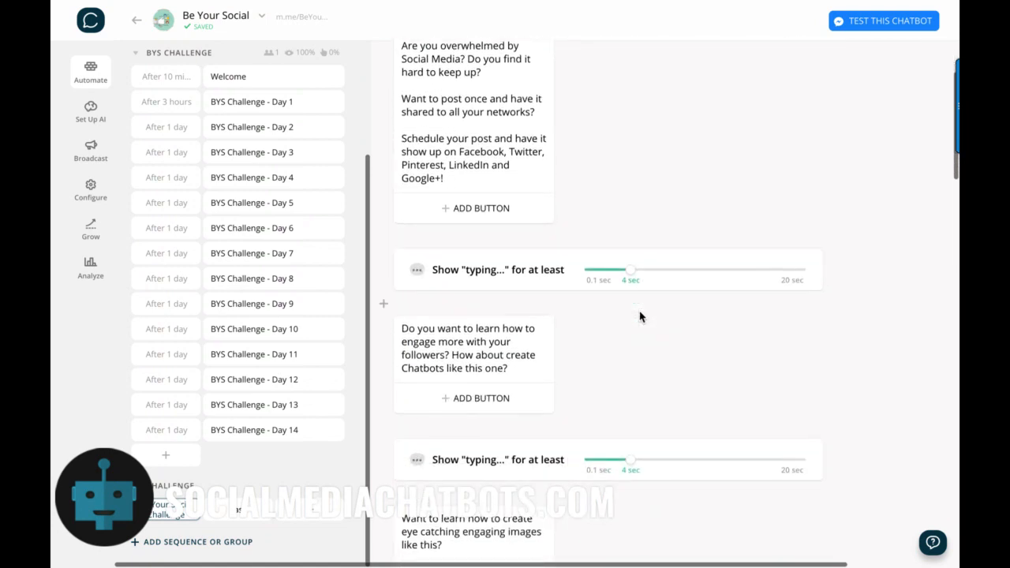
scroll(640, 317, "down", 1)
scroll(641, 316, "down", 6)
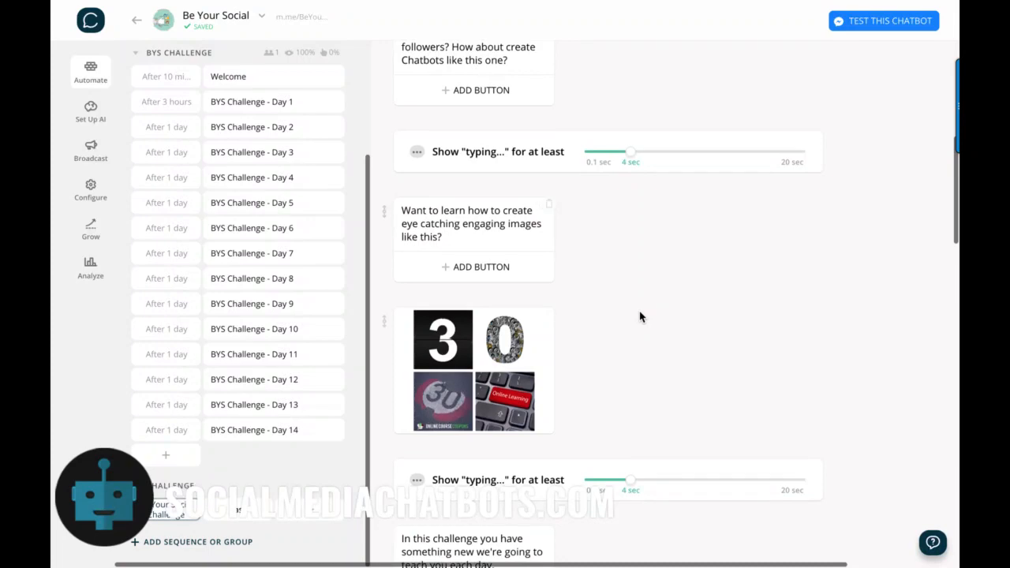
scroll(641, 317, "up", 10)
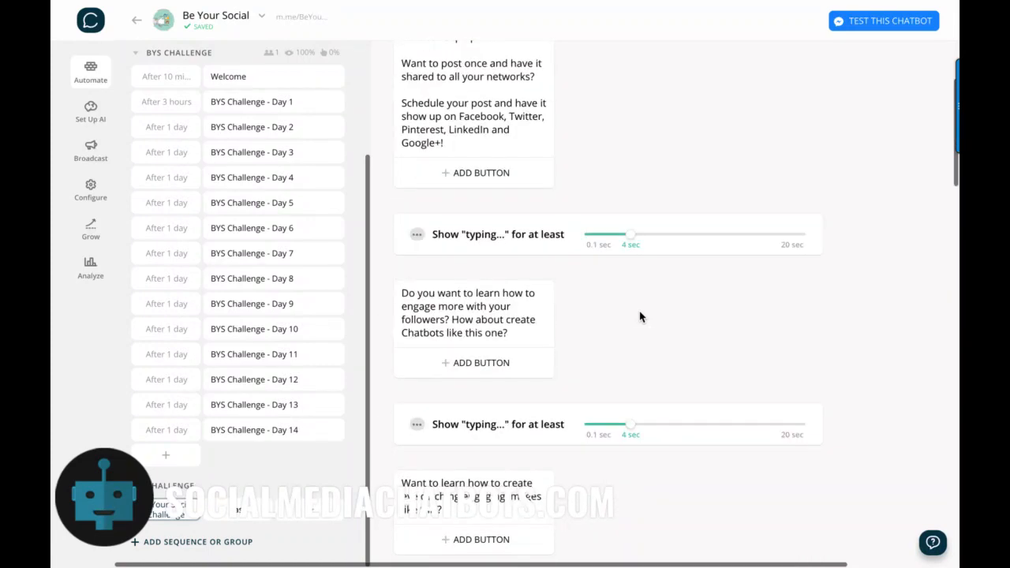
scroll(640, 316, "down", 8)
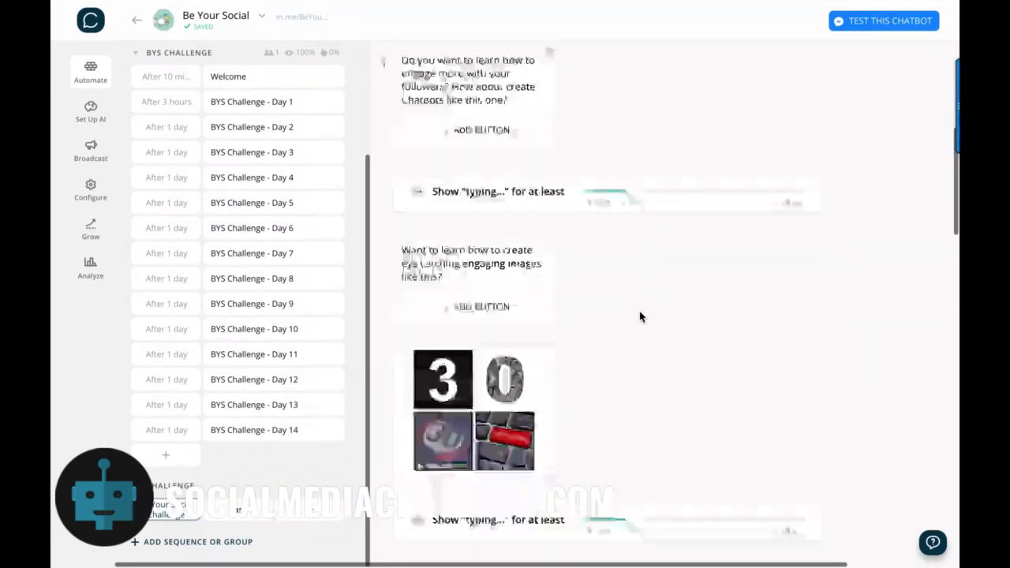
scroll(640, 317, "down", 2)
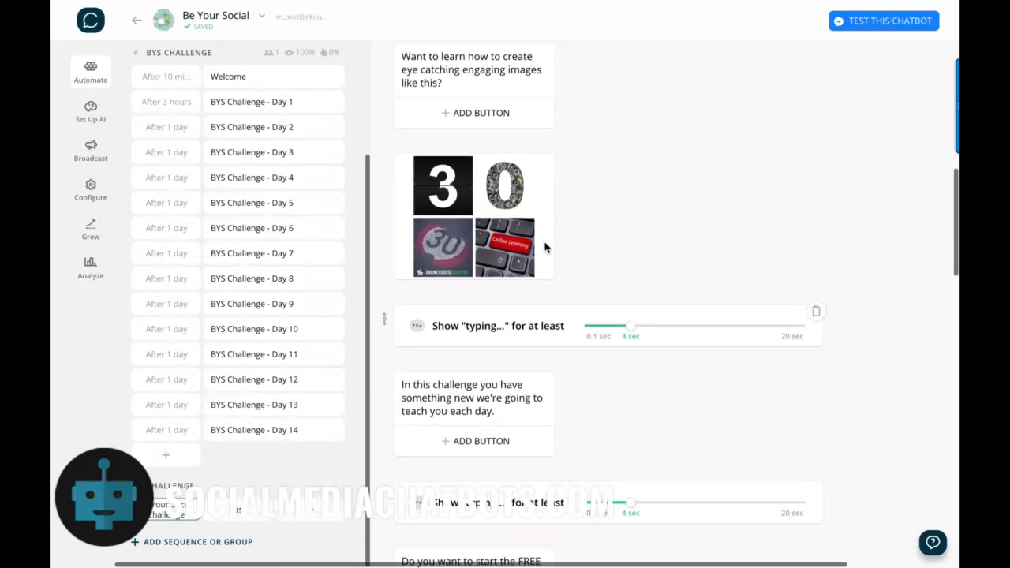
scroll(545, 248, "down", 1)
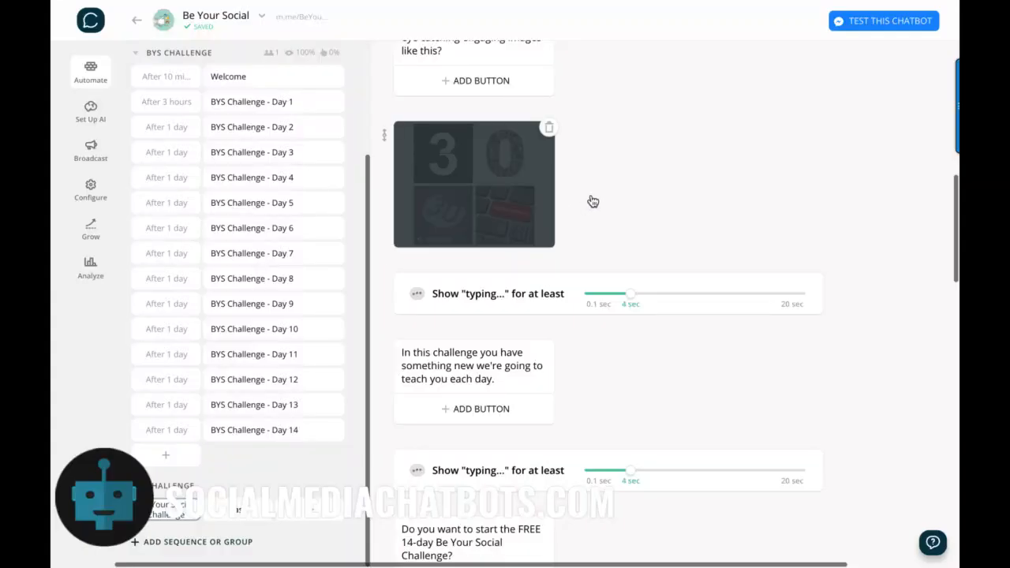
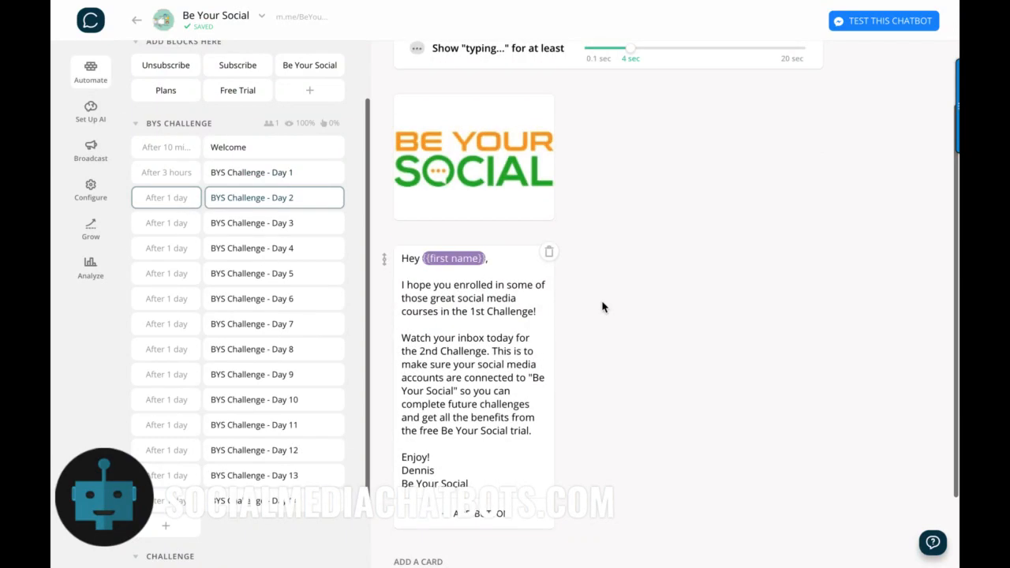
Examine the Day 1 and Day 2 messages of the BYS Challenge sequence.
scroll(614, 300, "down", 2)
left_click(268, 172)
left_click(297, 207)
scroll(614, 303, "down", 2)
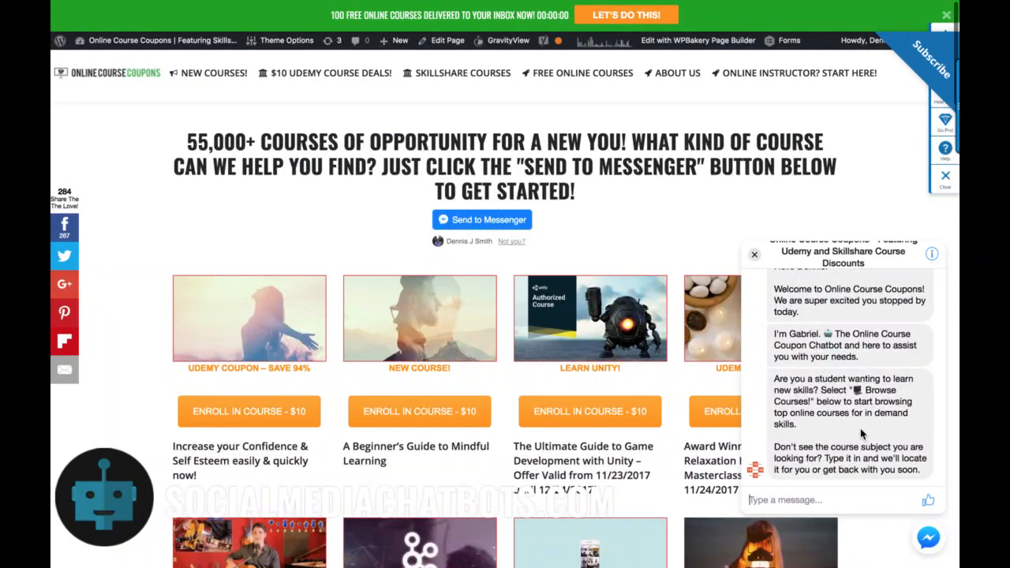
Read the Online Course Coupons chatbot's welcome messages, suggested search topics and button options in the website chat.
scroll(861, 433, "up", 2)
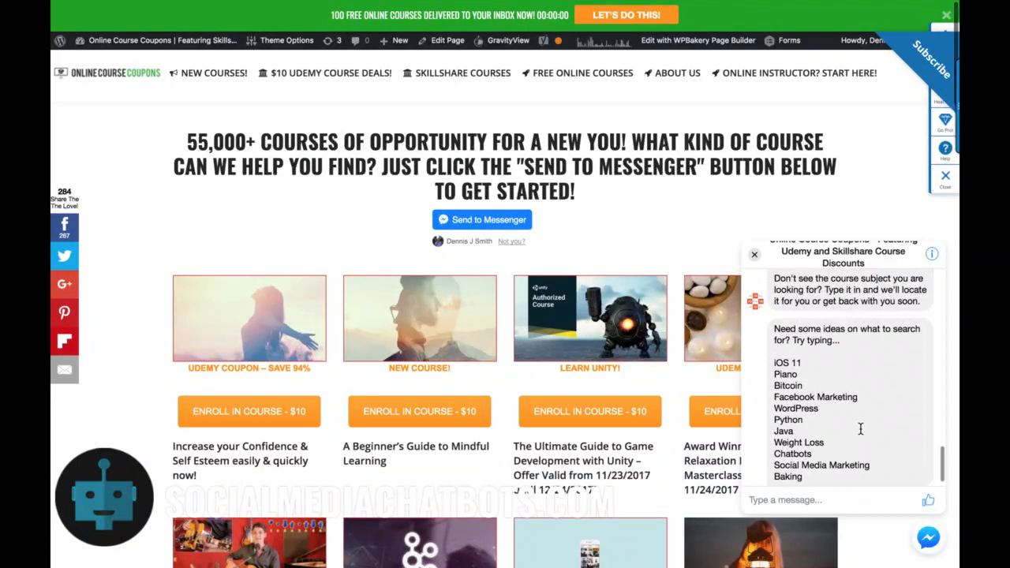
scroll(861, 433, "up", 5)
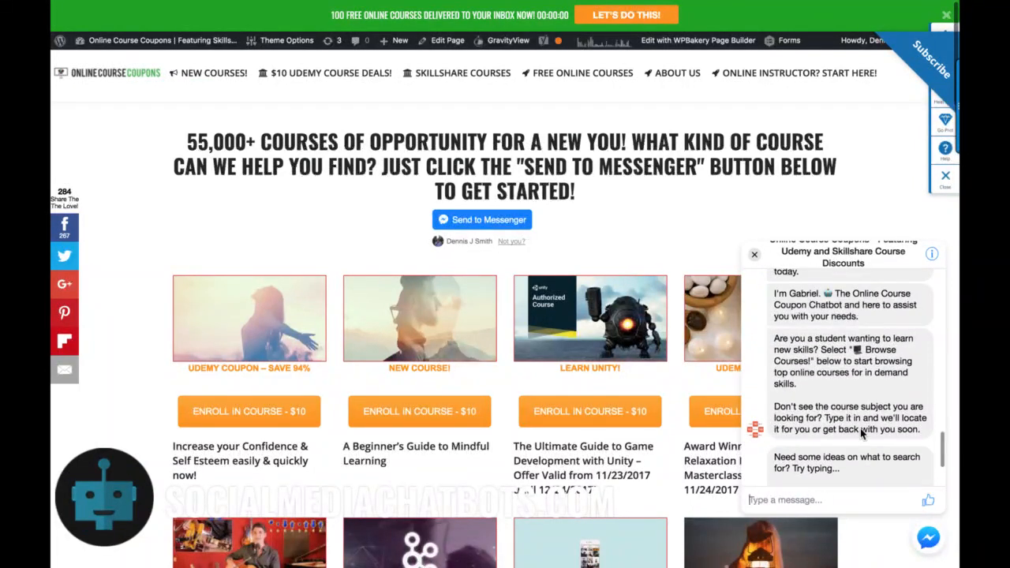
scroll(860, 432, "down", 1)
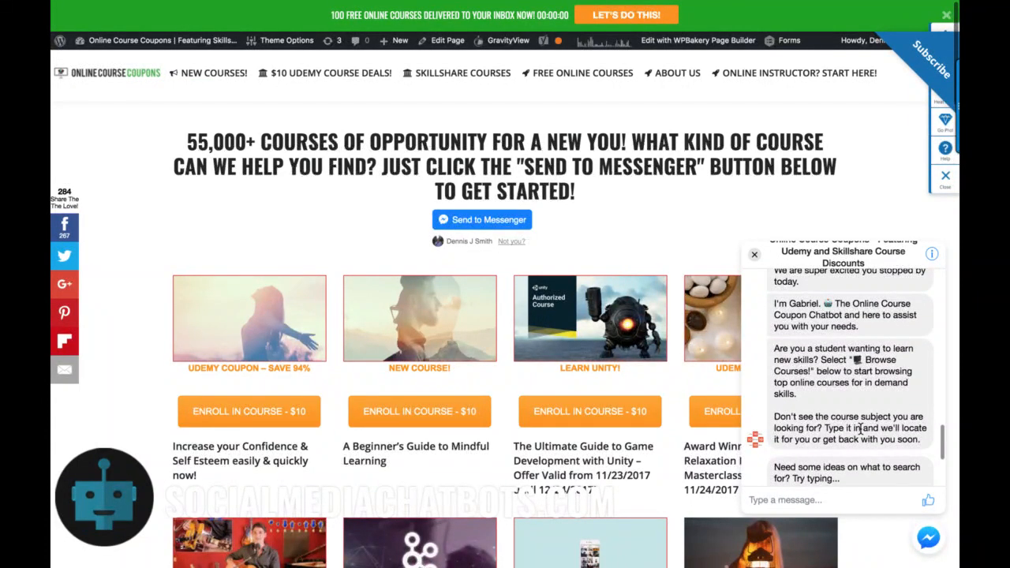
scroll(861, 429, "down", 5)
scroll(862, 433, "up", 4)
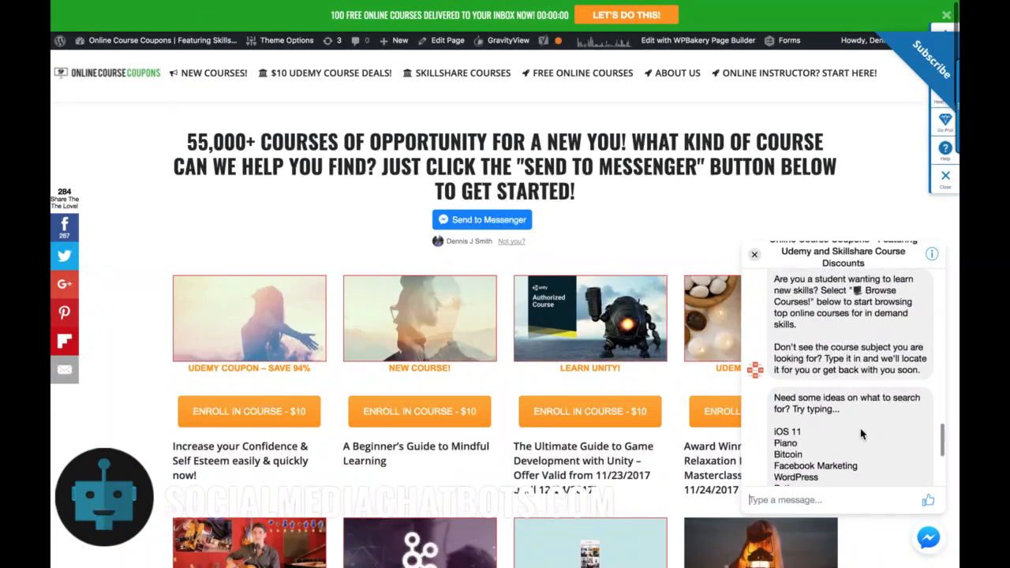
scroll(862, 432, "up", 2)
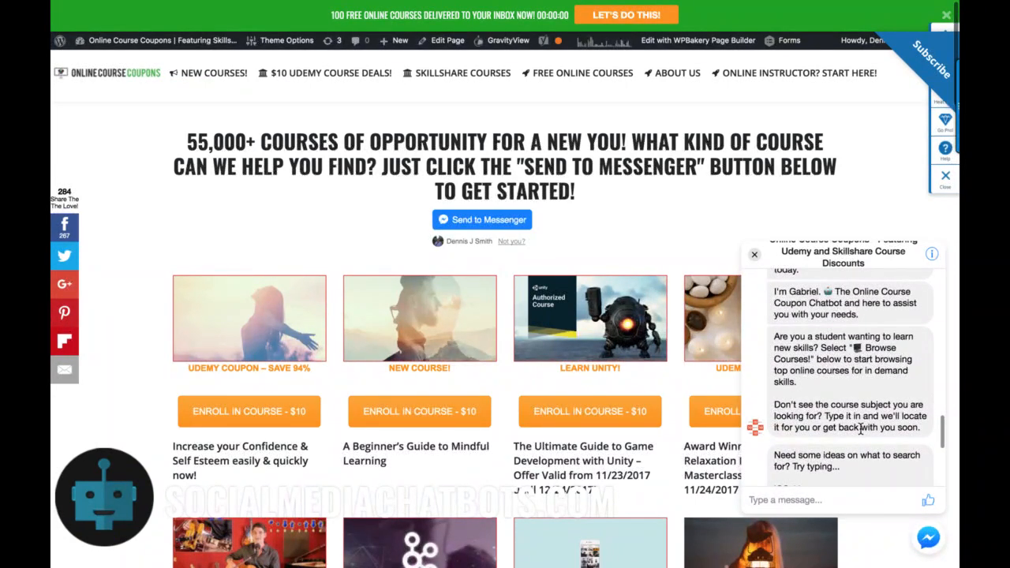
scroll(861, 430, "down", 3)
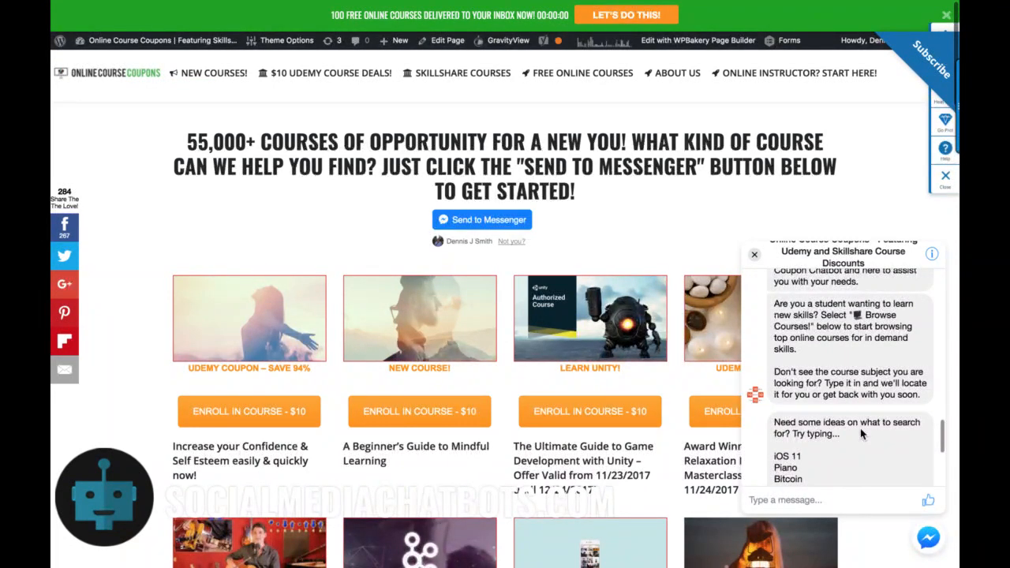
scroll(861, 433, "down", 5)
scroll(862, 433, "down", 2)
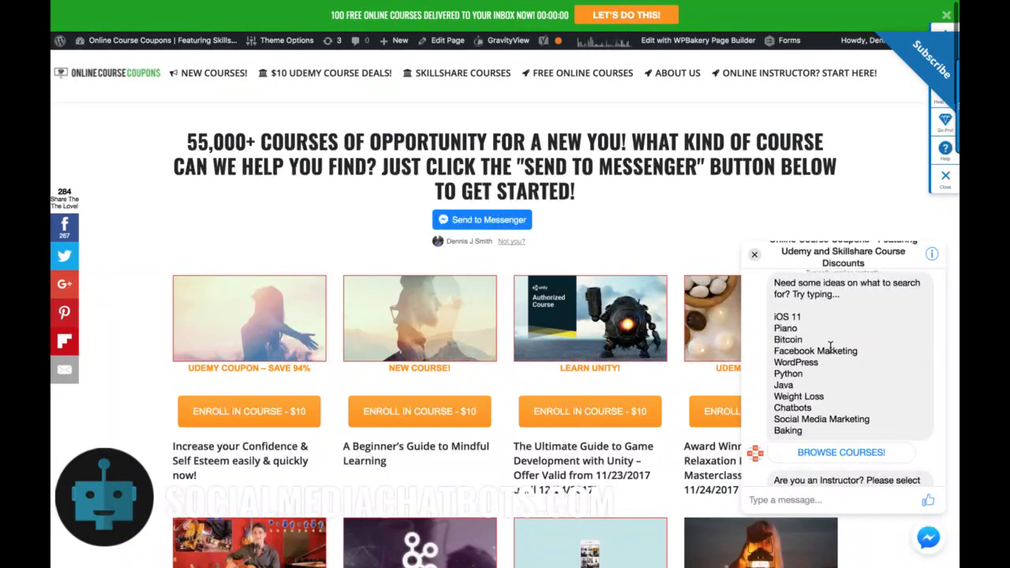
scroll(830, 348, "down", 3)
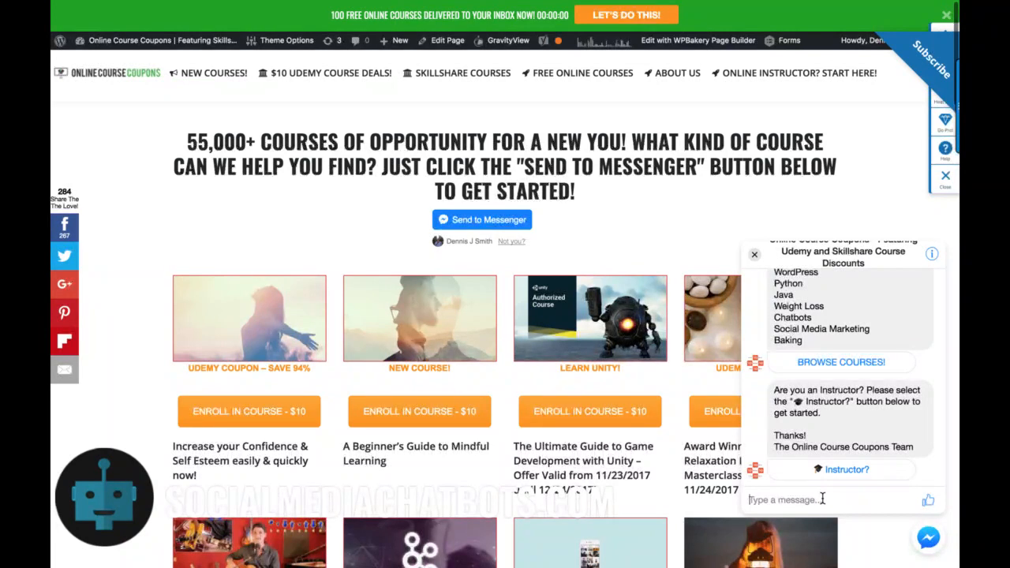
Send "Chatbots" to the Online Course Coupons chatbot and read through its reply.
type("Chatbots")
key("Return")
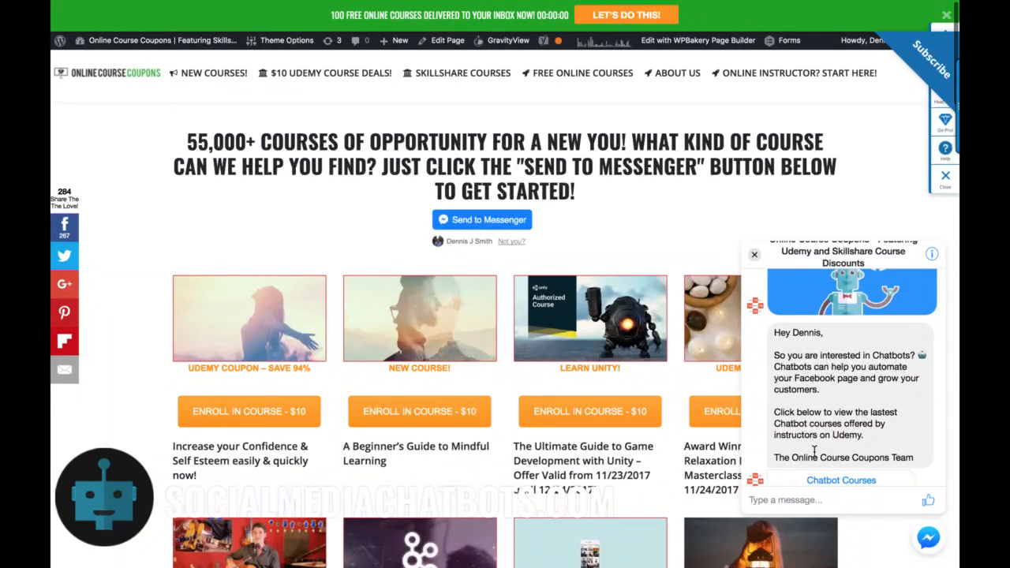
scroll(842, 433, "down", 1)
scroll(842, 433, "down", 3)
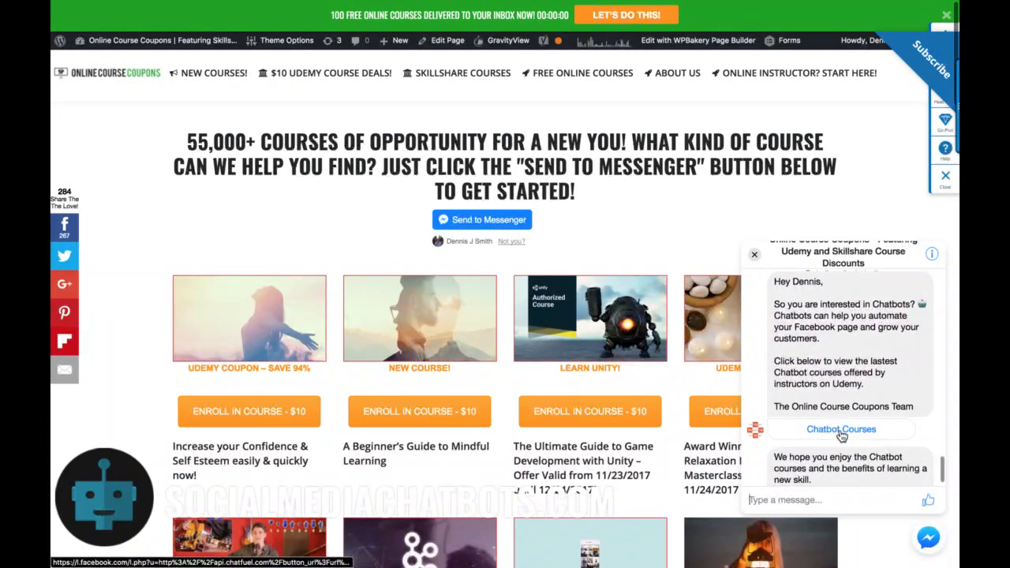
scroll(842, 437, "down", 3)
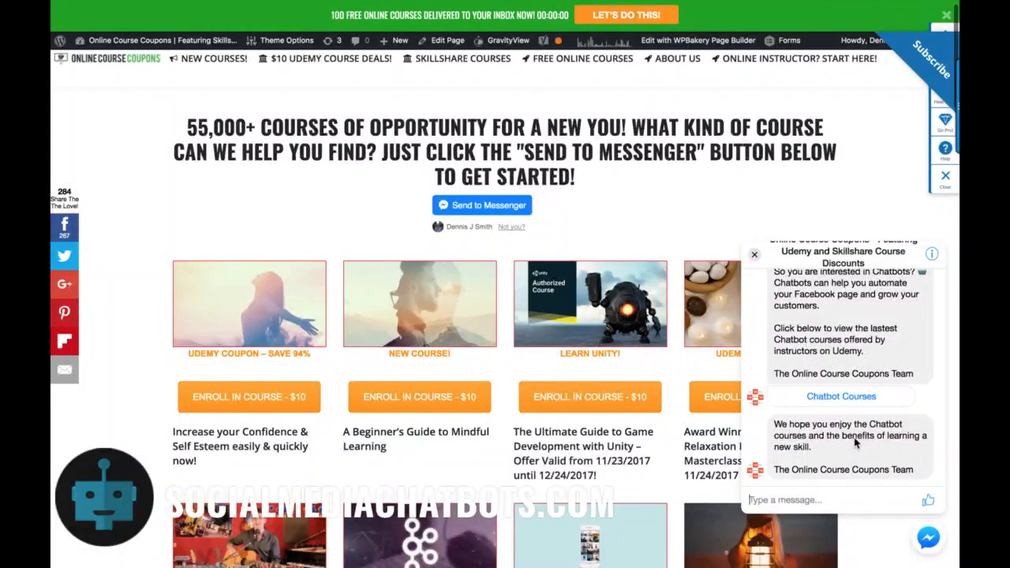
Follow the Chatbot Courses link in the reply and browse the Udemy chatbot courses on the page.
left_click(842, 397)
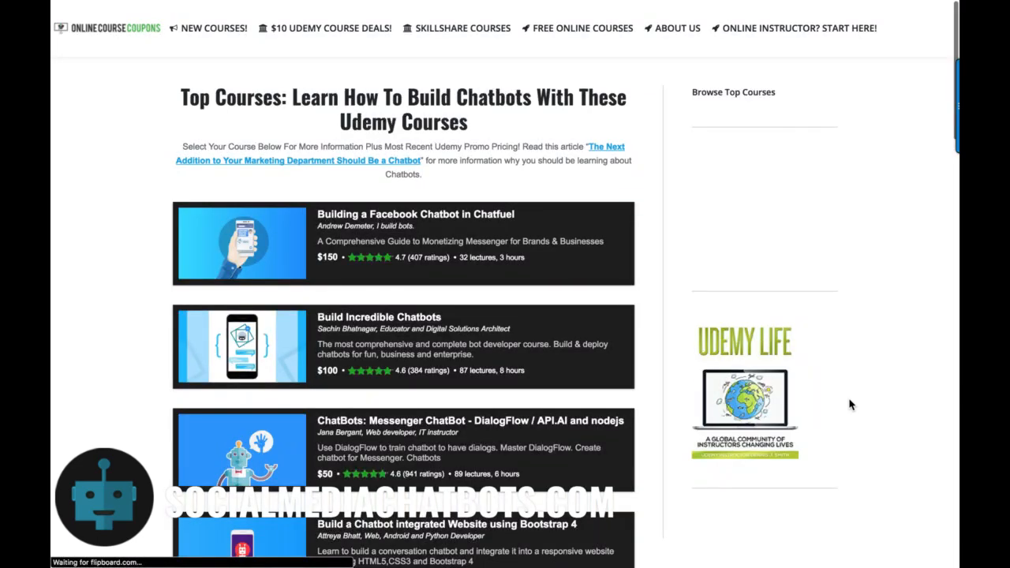
scroll(592, 354, "down", 3)
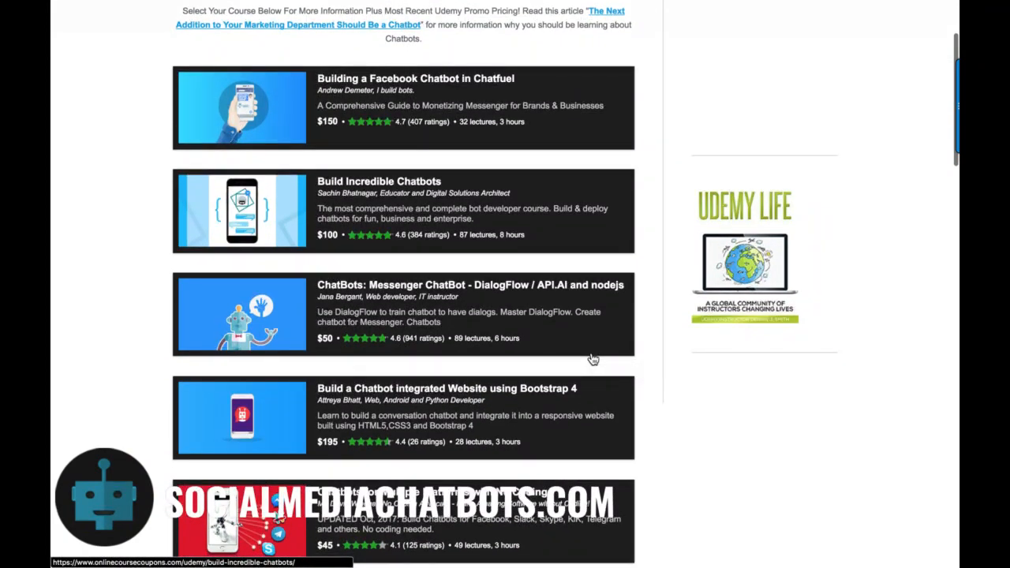
scroll(592, 359, "down", 1)
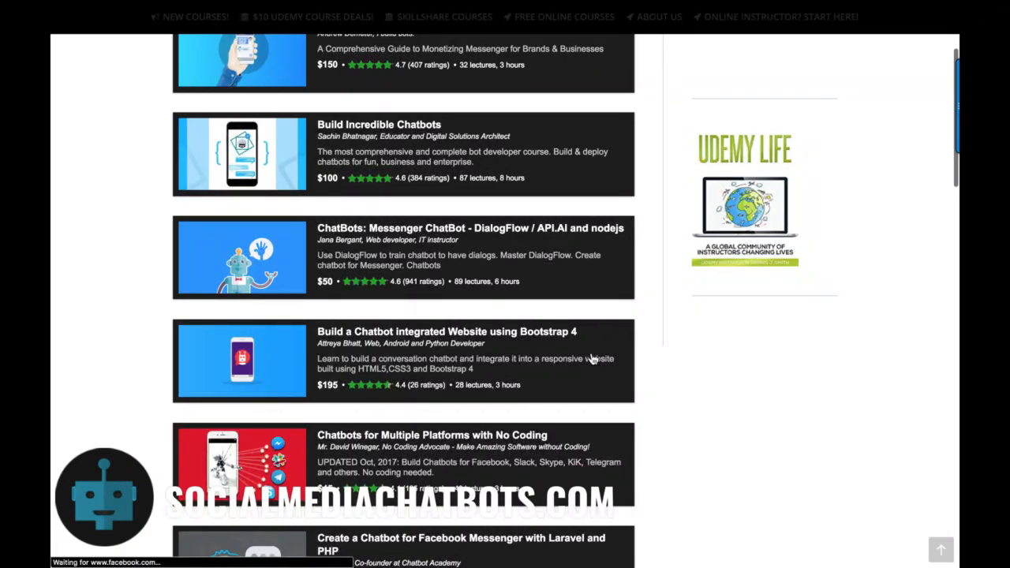
scroll(592, 359, "down", 2)
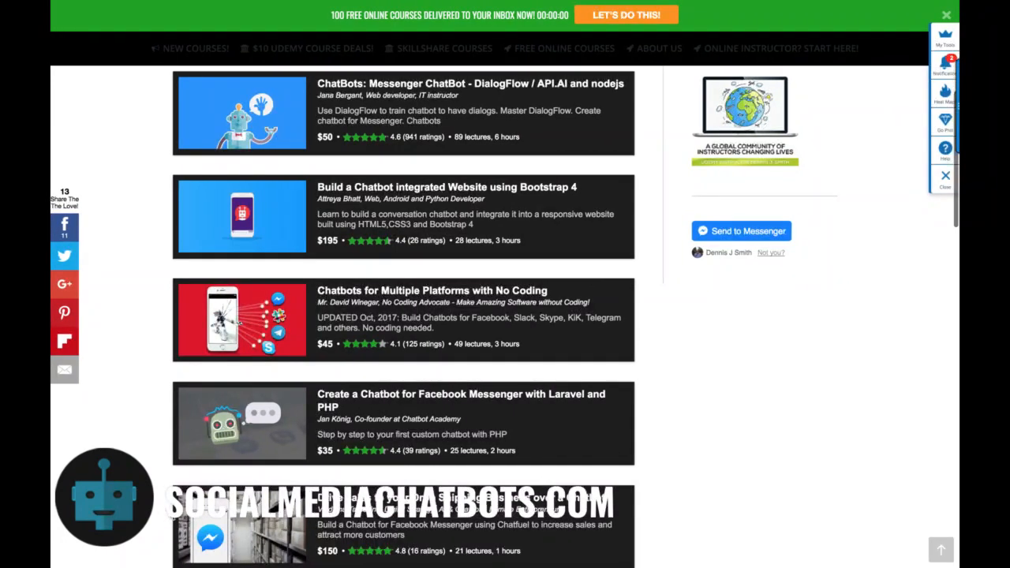
key("ctrl+Left")
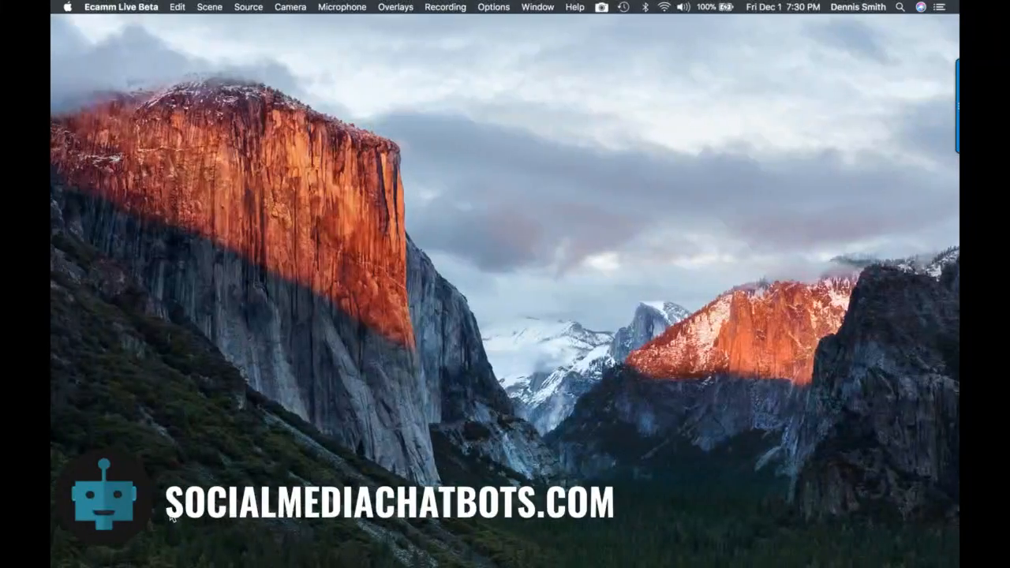